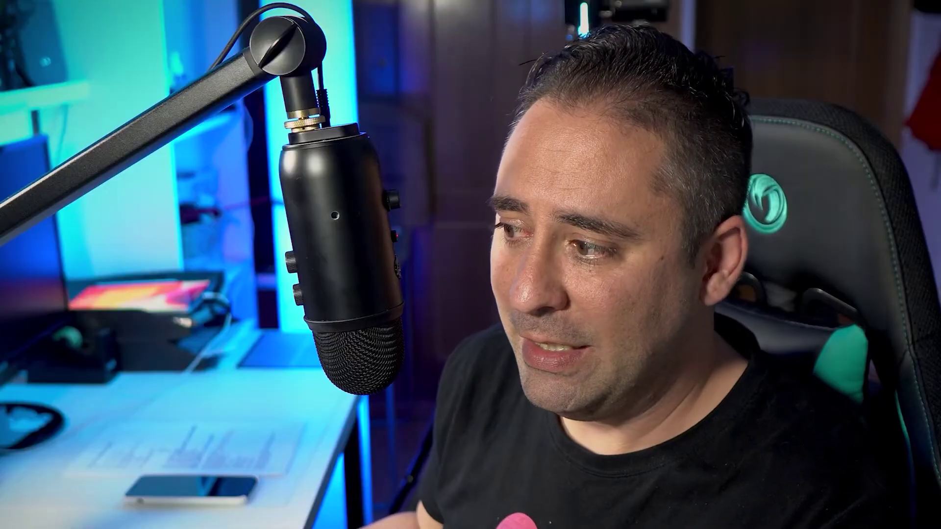
- Bring up the Photoshop window showing the sunset lake photo with the orange rowboat
key("space")
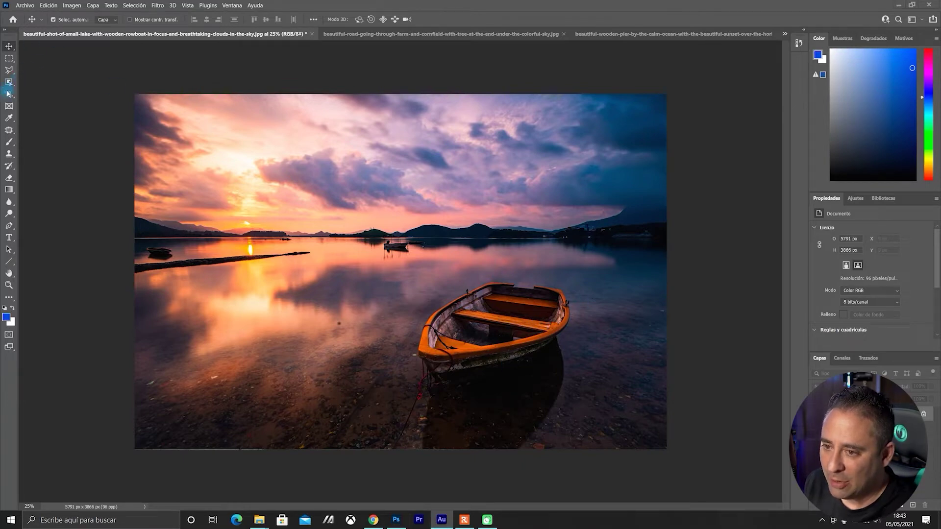
- Preview a Rule of Thirds crop overlay on the lake photo, then move to the road photo
key("space")
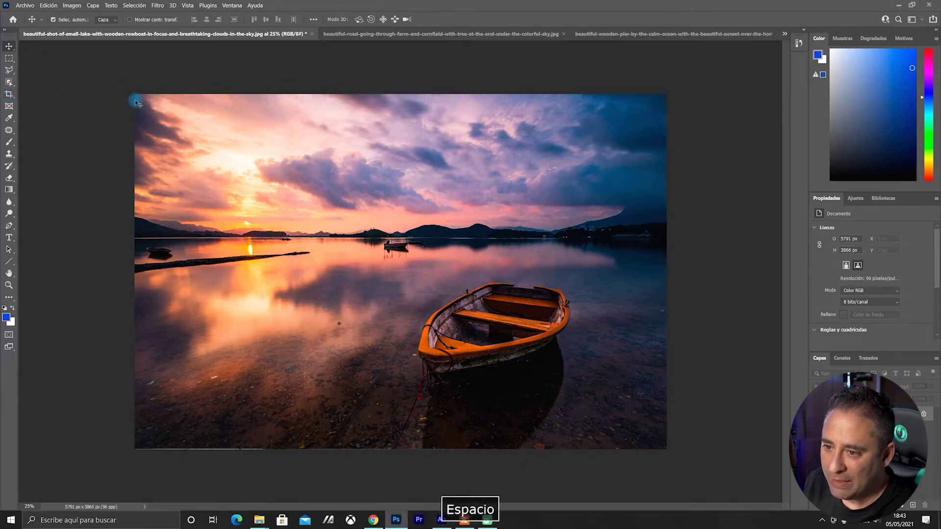
key("c")
left_click(287, 130)
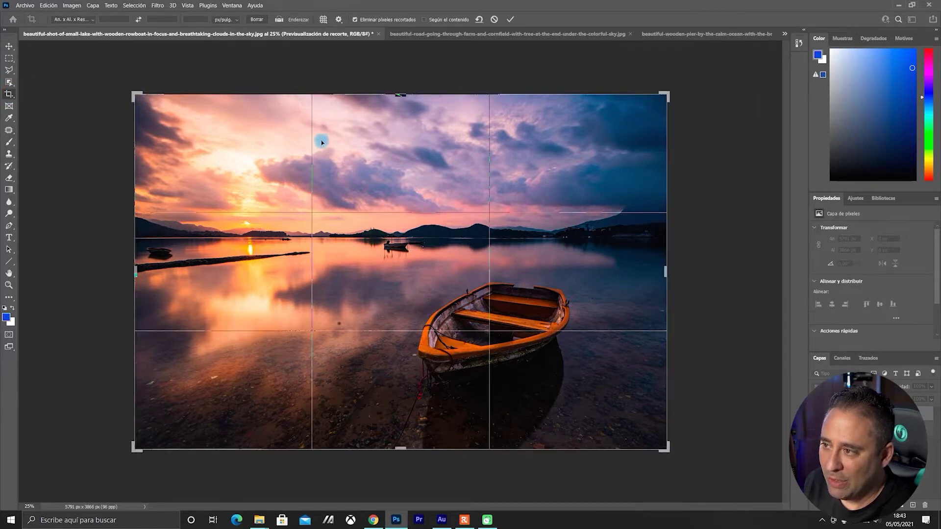
left_click(325, 22)
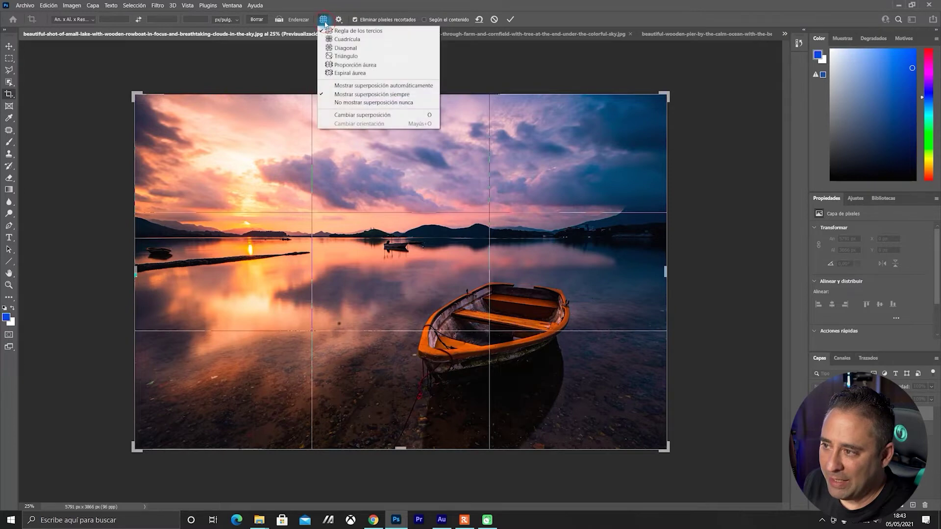
left_click(367, 31)
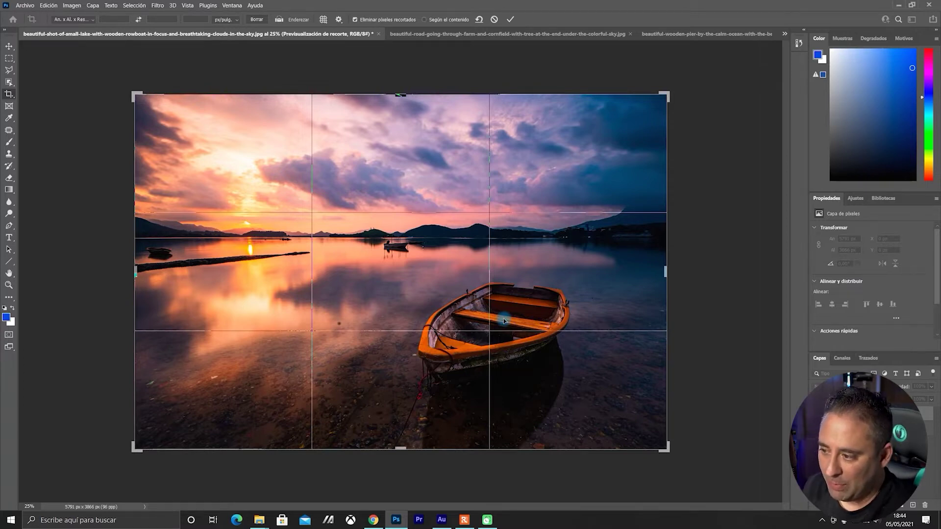
left_click(7, 44)
left_click(346, 35)
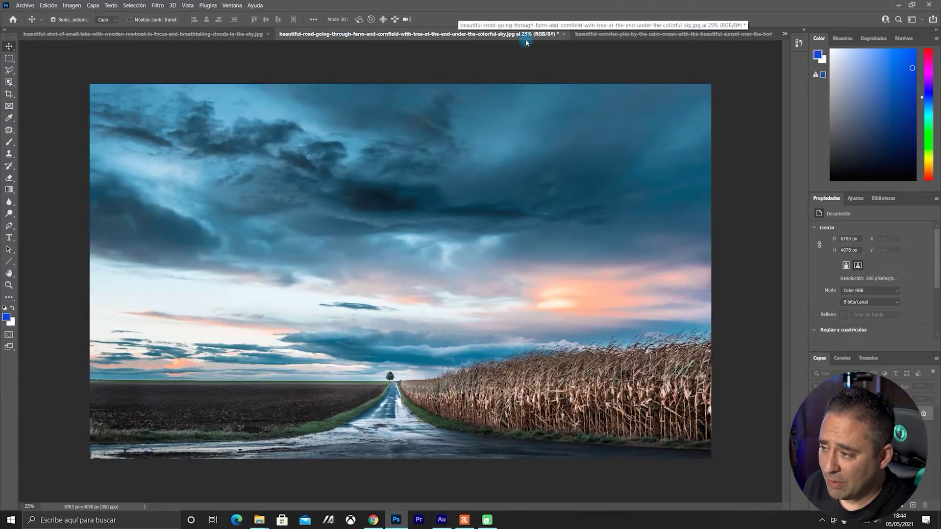
- On the portrait, try a thirds-grid crop sliding the man right, then undo it
key("ctrl+Tab")
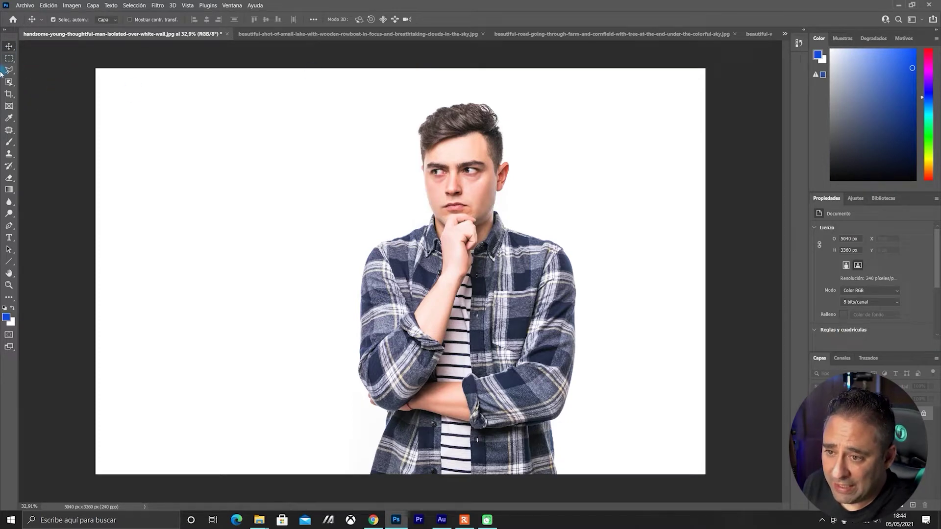
left_click(8, 94)
left_click(99, 69)
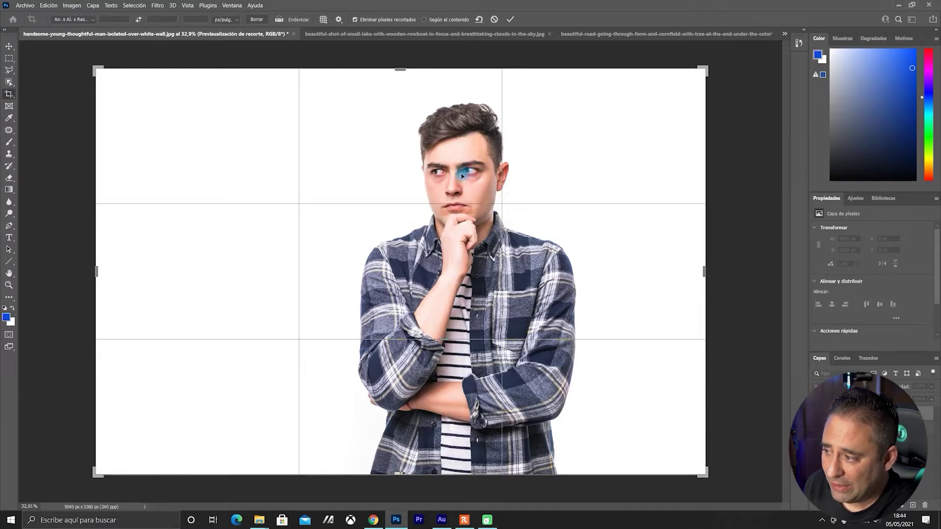
left_click_drag(447, 162, 484, 166)
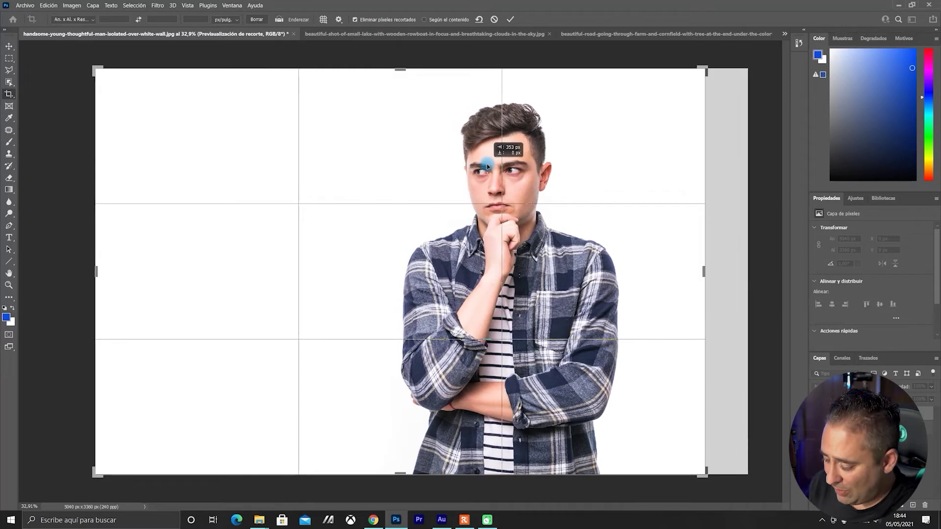
left_click_drag(483, 165, 488, 170)
key("Return")
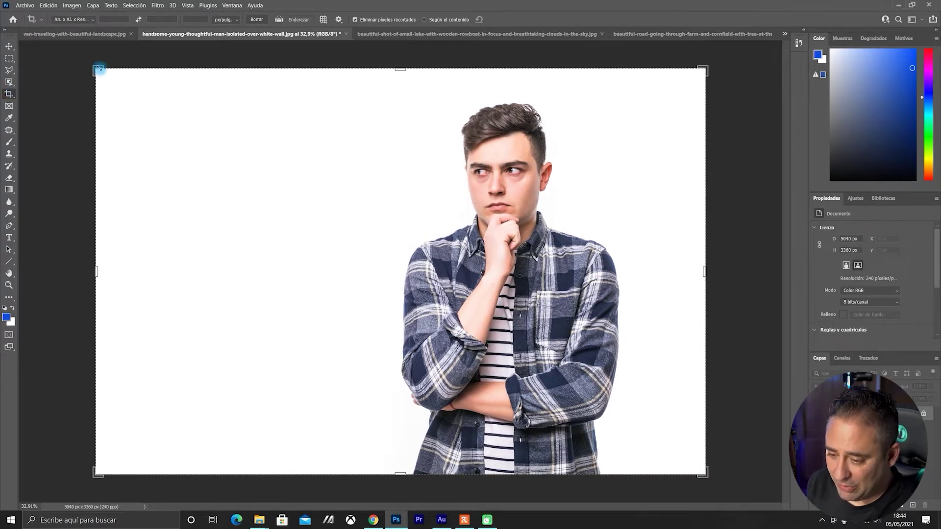
key("ctrl+z")
- Recrop the portrait with the man right of centre and white space left, then open the van photo
left_click_drag(702, 71, 681, 45)
key("ctrl+z")
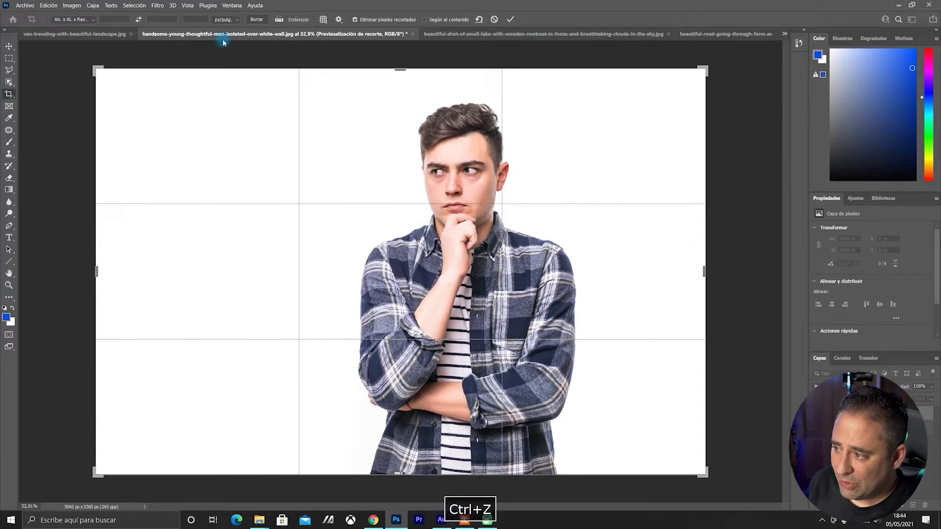
left_click_drag(458, 153, 498, 156)
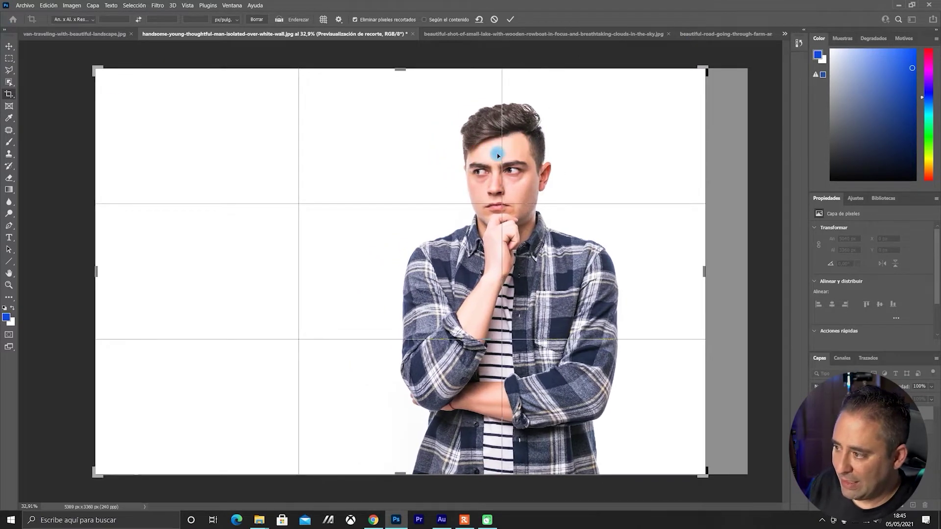
key("Return")
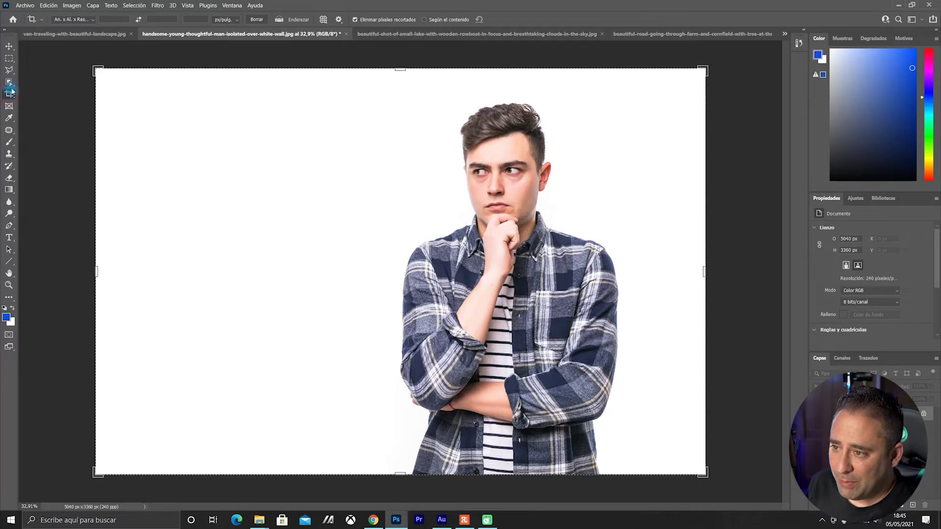
left_click(9, 46)
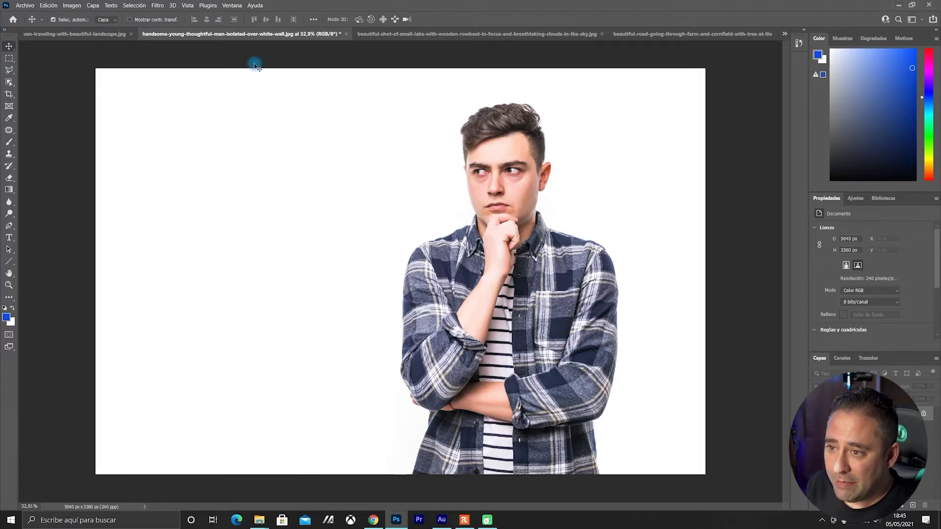
left_click(60, 33)
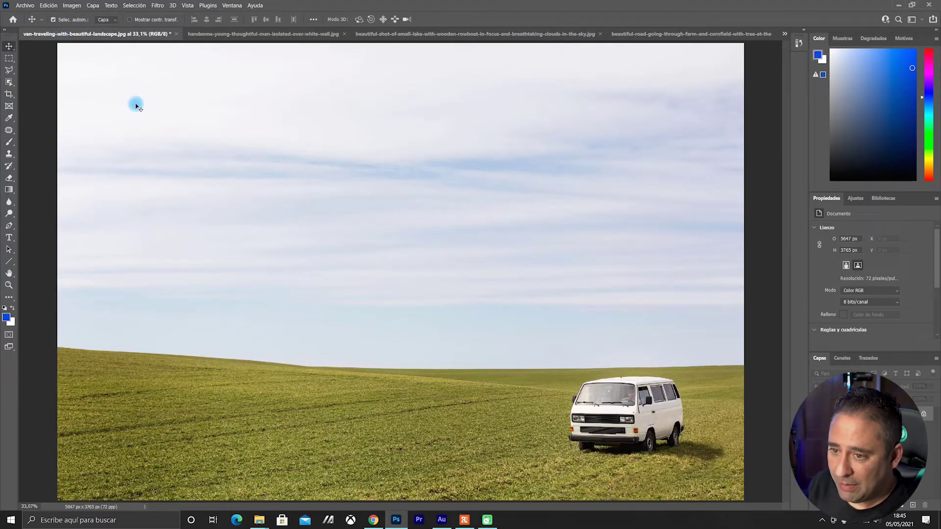
- Crop the van photo in from the top-left, redoing it once, then return to the portrait
left_click(9, 94)
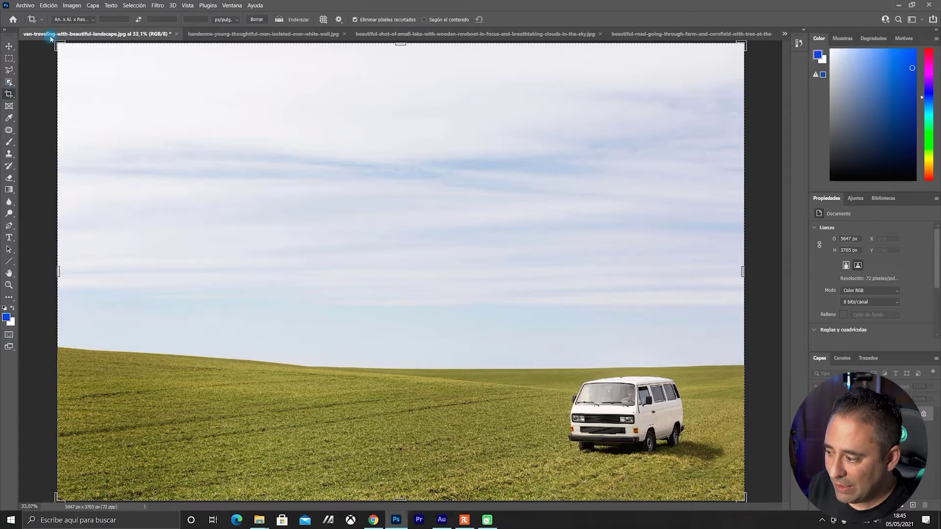
left_click_drag(59, 44, 191, 142)
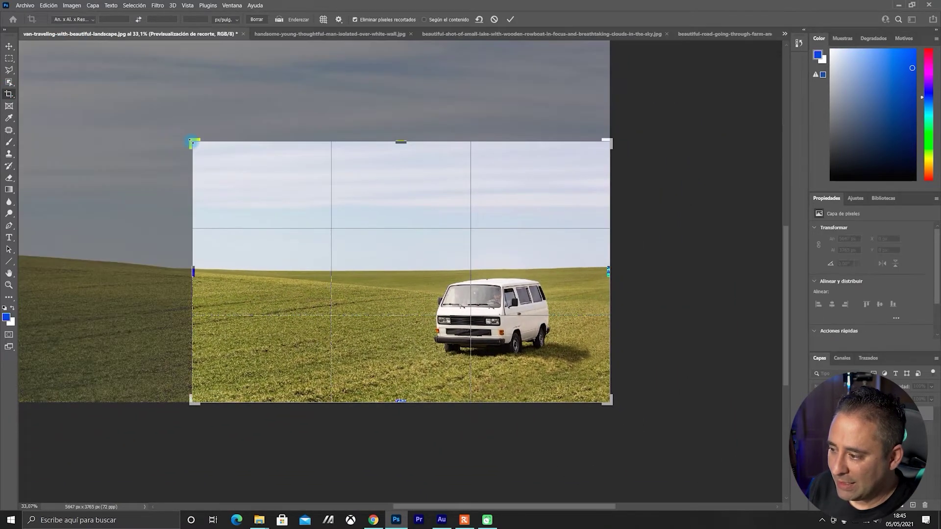
key("Return")
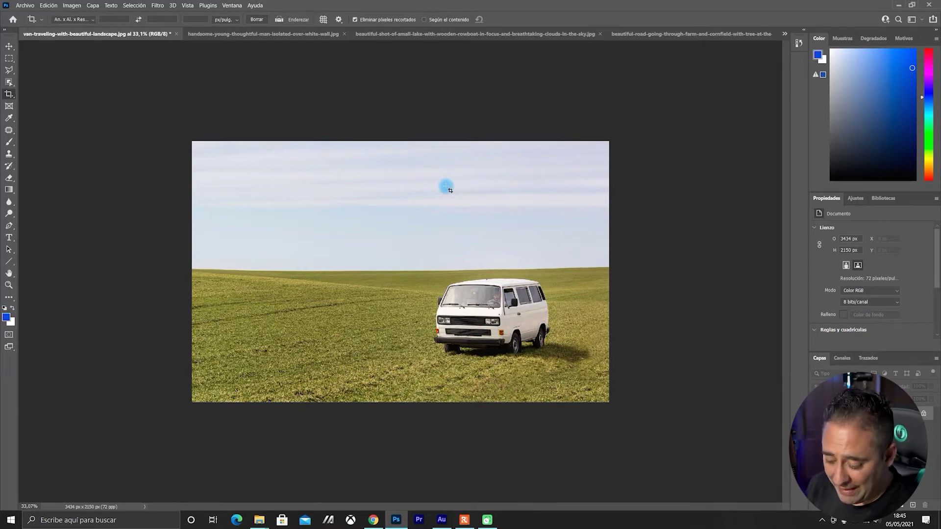
key("ctrl+z")
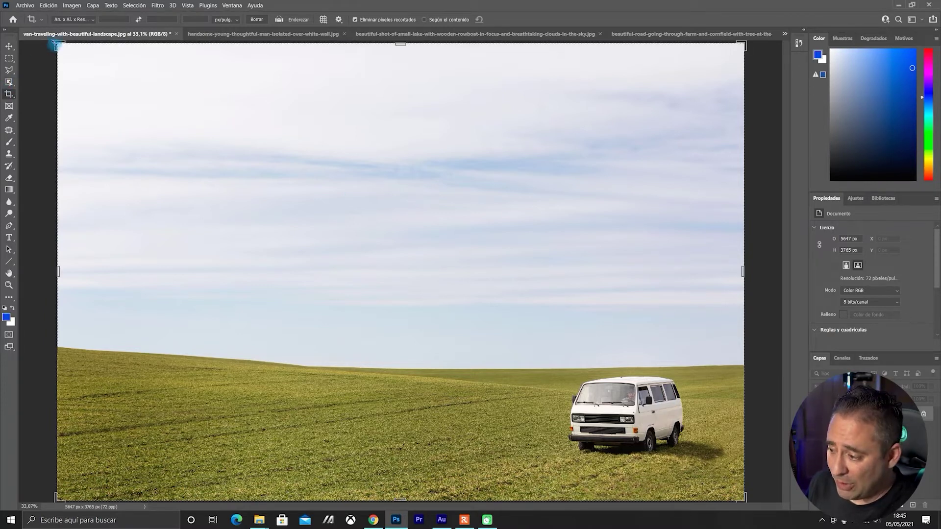
left_click_drag(58, 44, 193, 138)
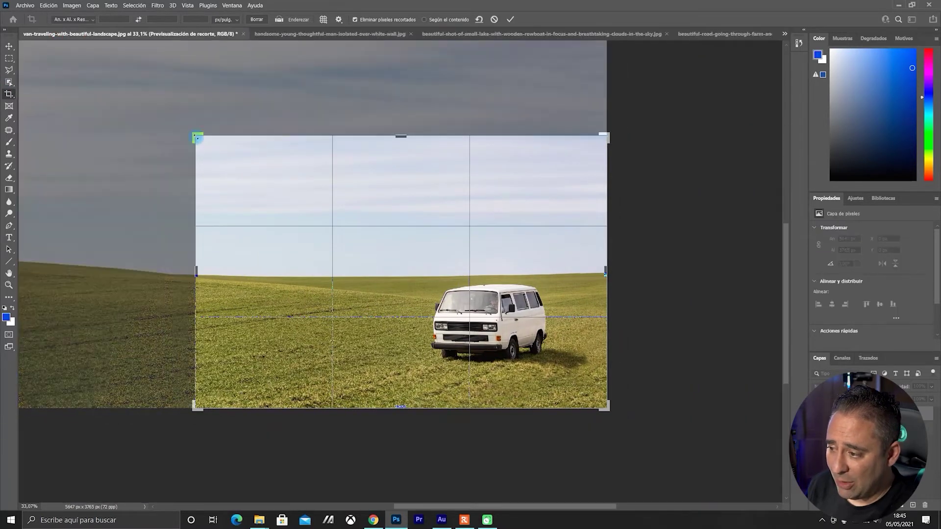
key("Return")
key("ctrl+Tab")
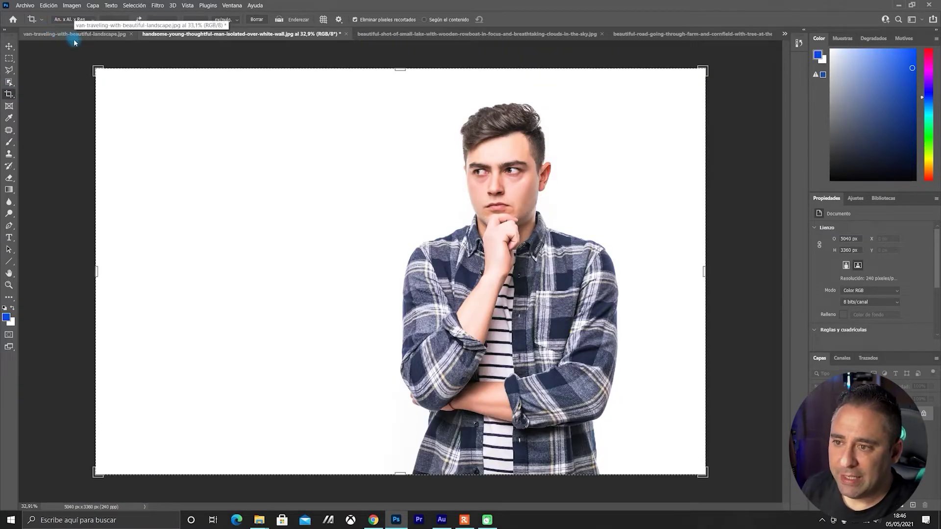
left_click(86, 35)
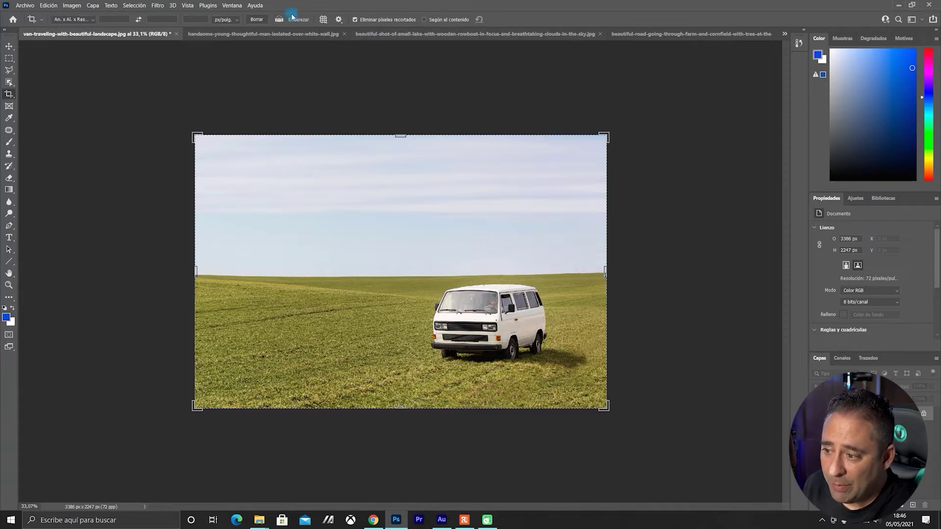
left_click(277, 34)
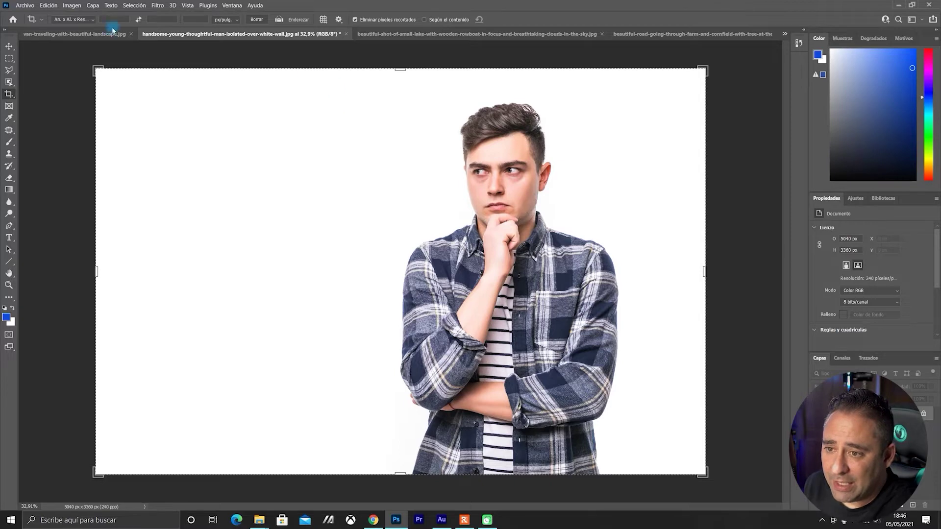
left_click(8, 45)
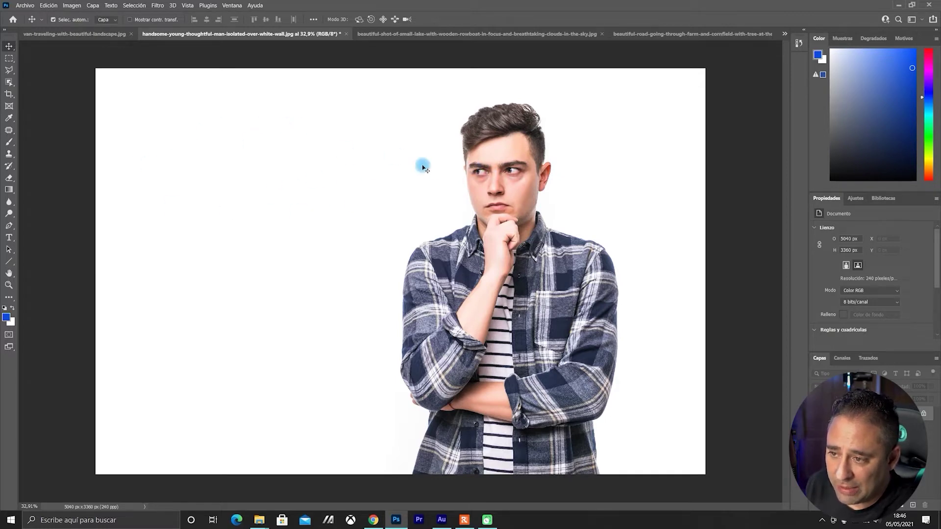
key("ctrl+Tab")
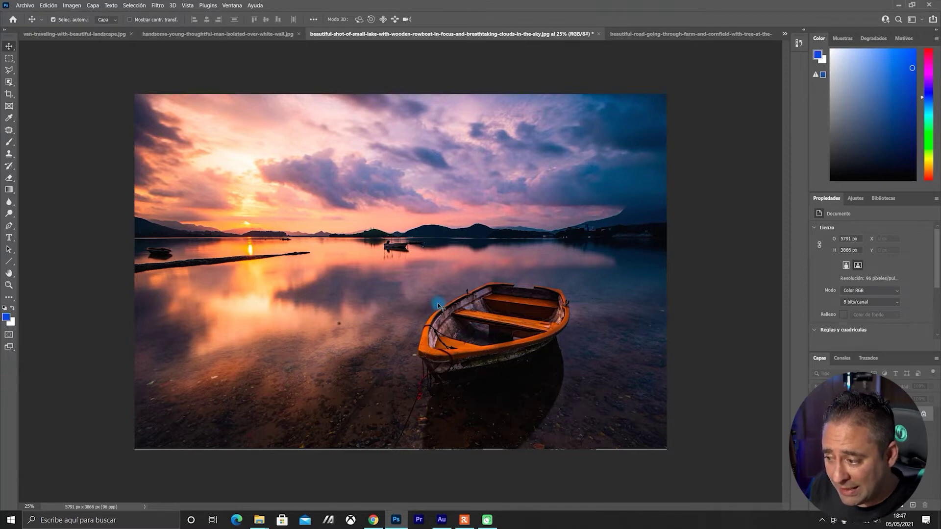
left_click(223, 34)
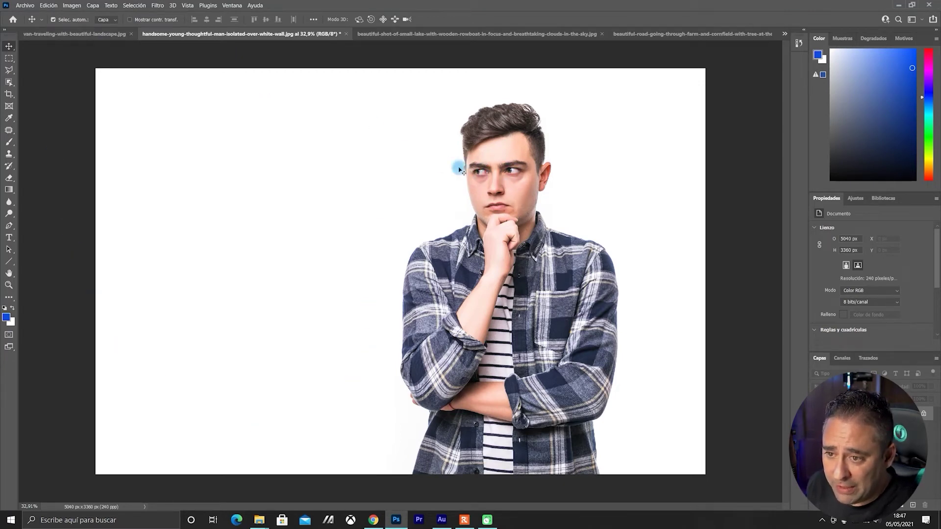
- Crop the portrait with the man moved into the left third
key("c")
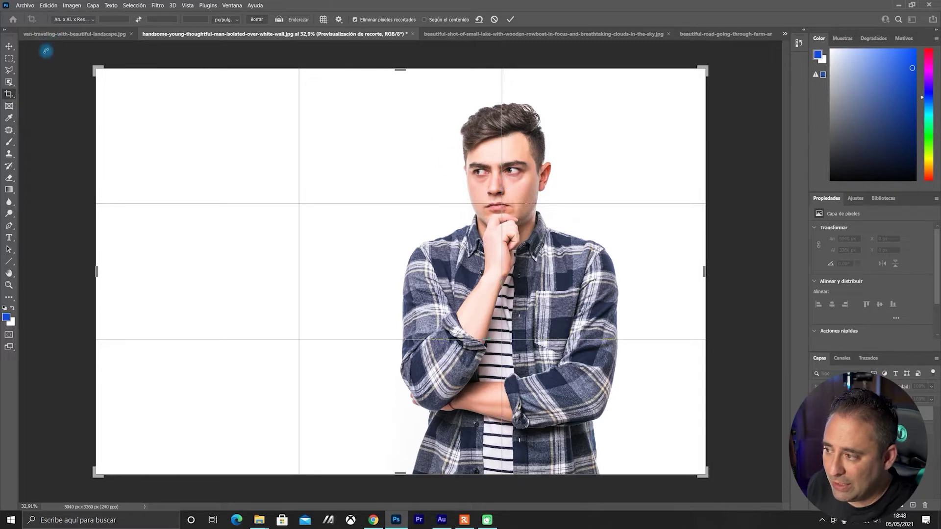
mouse_move(537, 149)
left_mouse_down()
mouse_move(361, 150)
mouse_move(370, 149)
left_mouse_up()
key("Return")
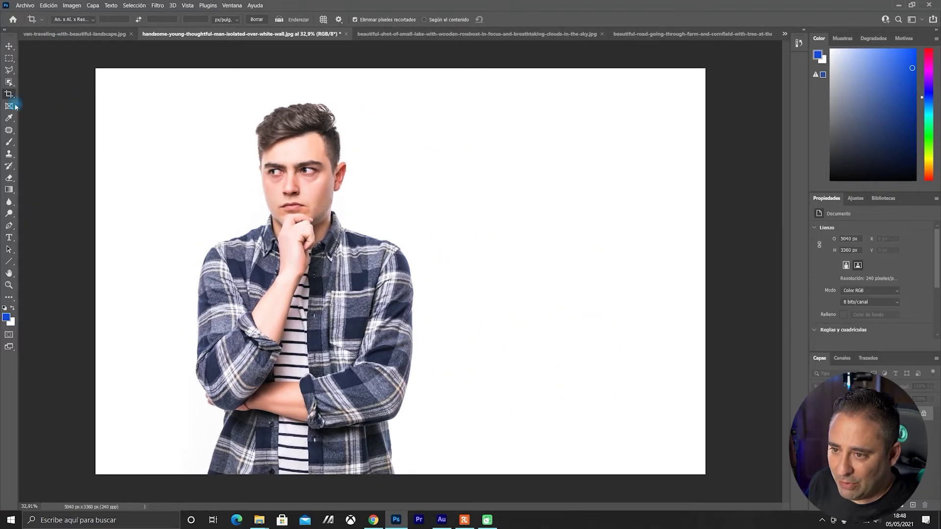
- Recrop the portrait with the man shifted into the right third, then open the rowboat photo
left_click(10, 95)
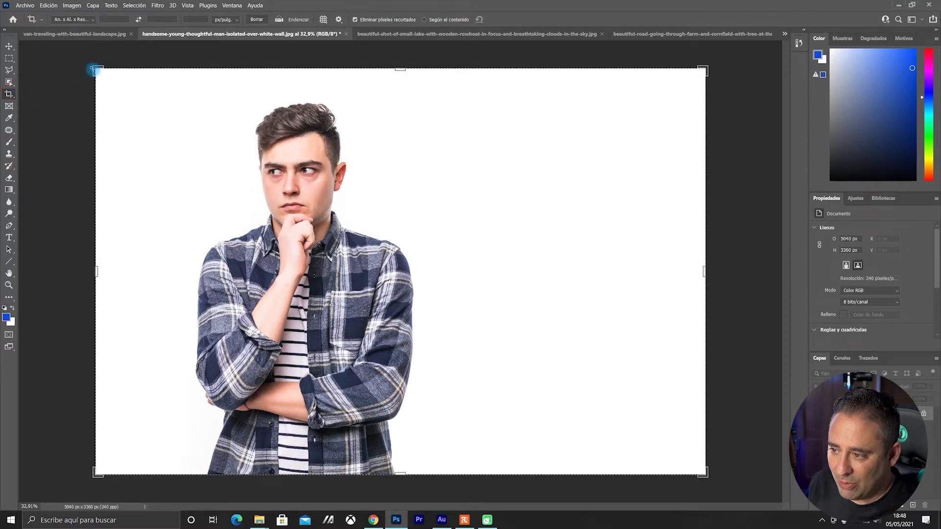
left_click(279, 148)
left_click_drag(321, 168, 488, 163)
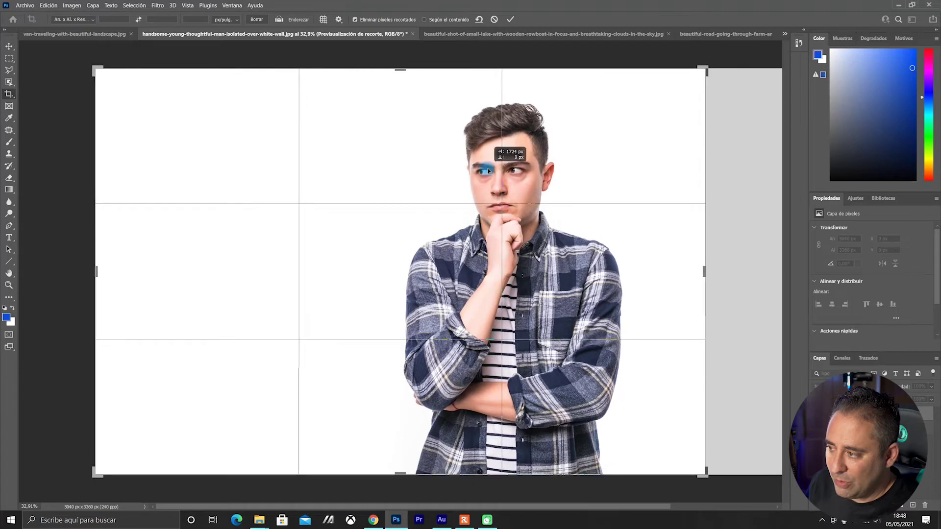
left_click_drag(487, 163, 494, 167)
key("Return")
key("ctrl+Tab")
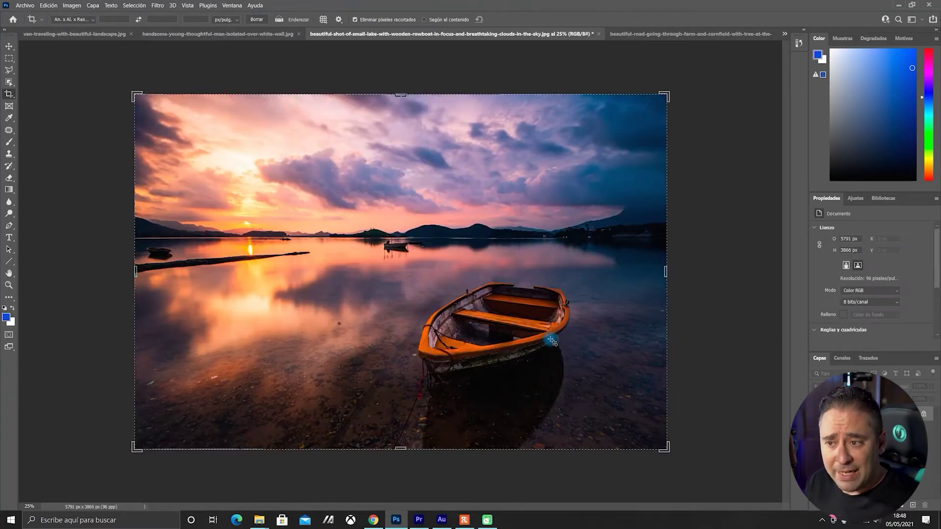
- Trim sky from the top of the rowboat lake photo and exit cropping
left_click(138, 92)
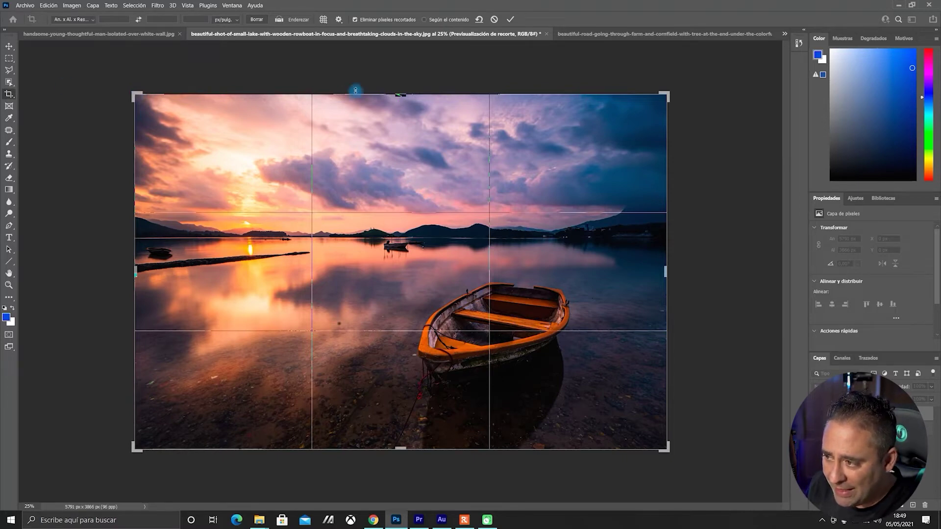
left_click_drag(399, 95, 403, 114)
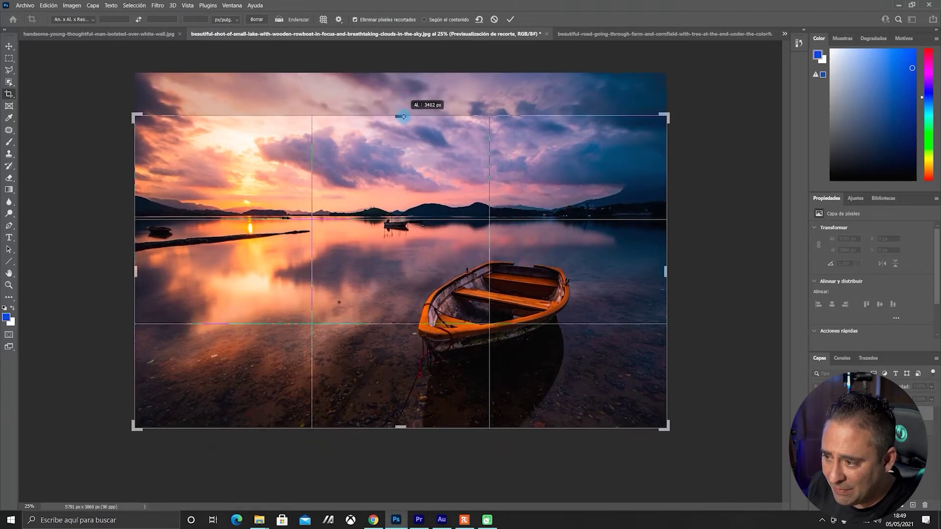
key("Return")
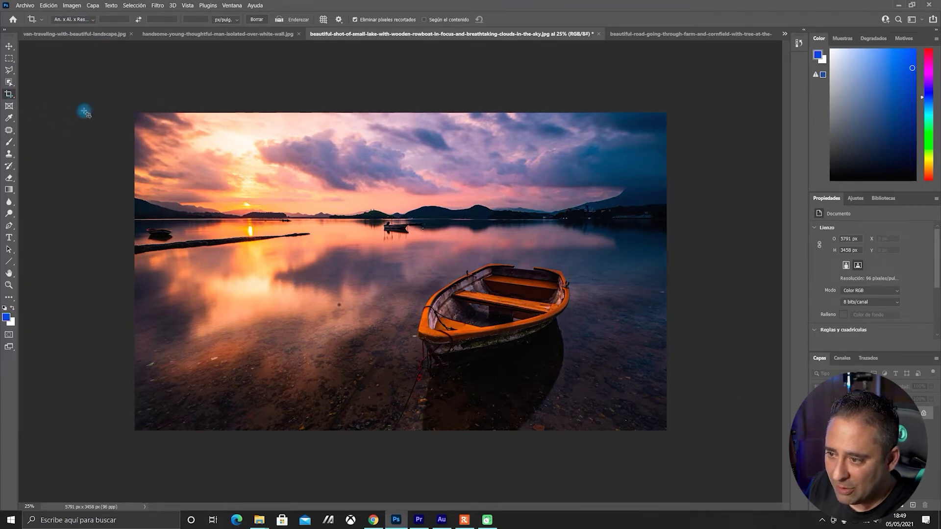
left_click(140, 113)
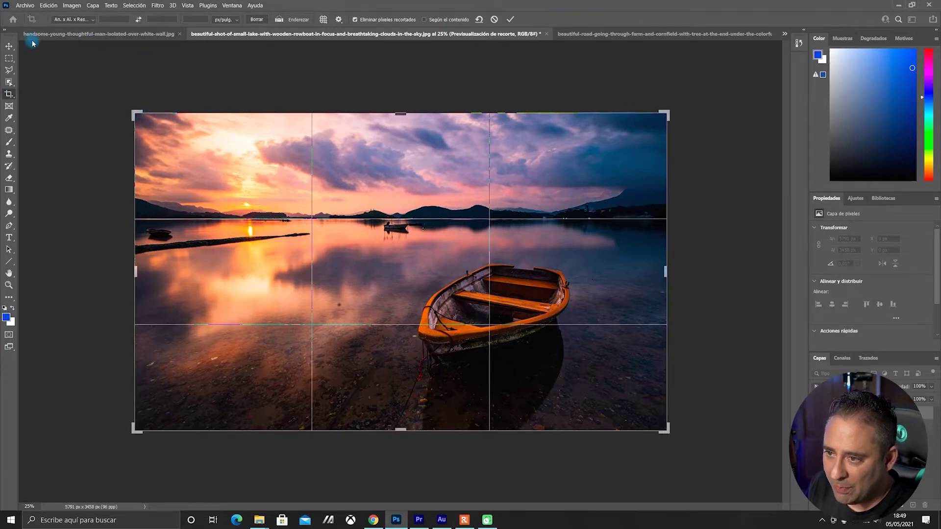
left_click(9, 46)
- On the van photo, undo back to its original uncropped state
left_click(181, 35)
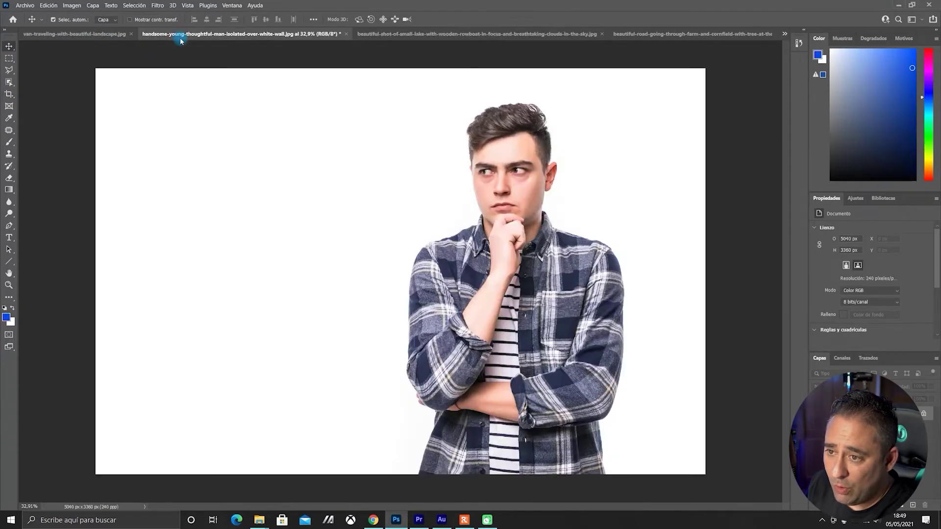
left_click(96, 34)
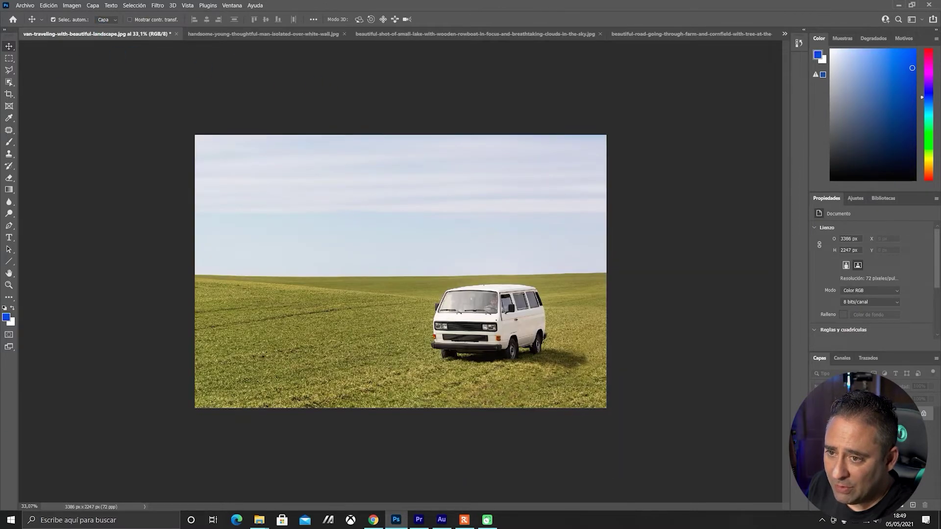
key("ctrl+z")
key("ctrl+z")
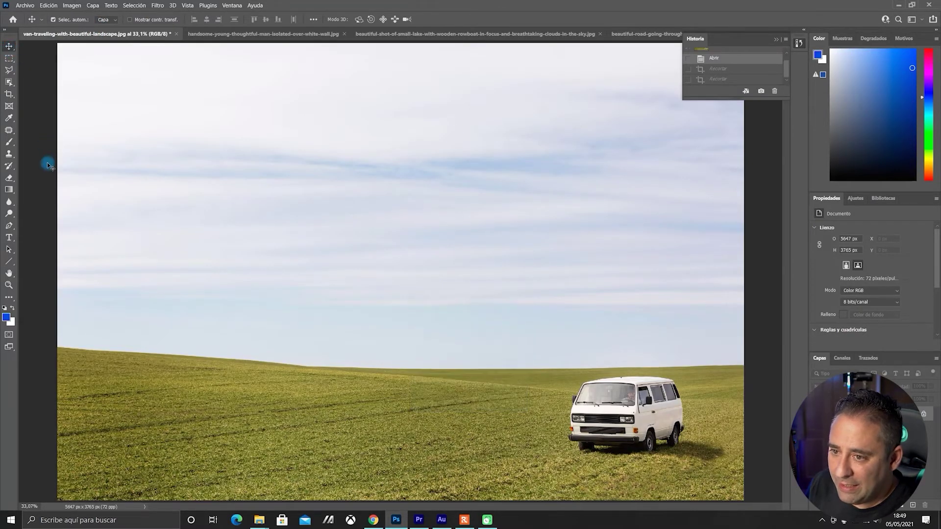
- Crop the van photo tightly from the top-left so the white van fills the frame
left_click(10, 94)
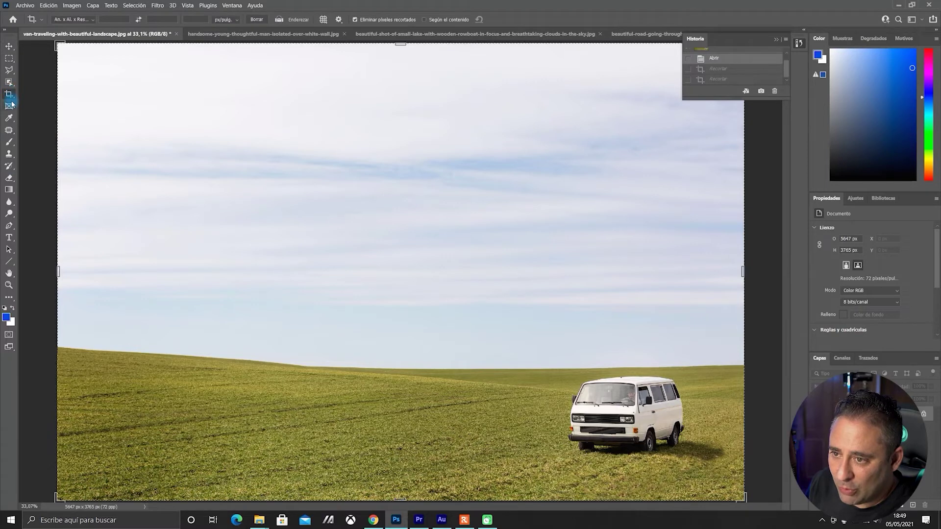
left_click(58, 47)
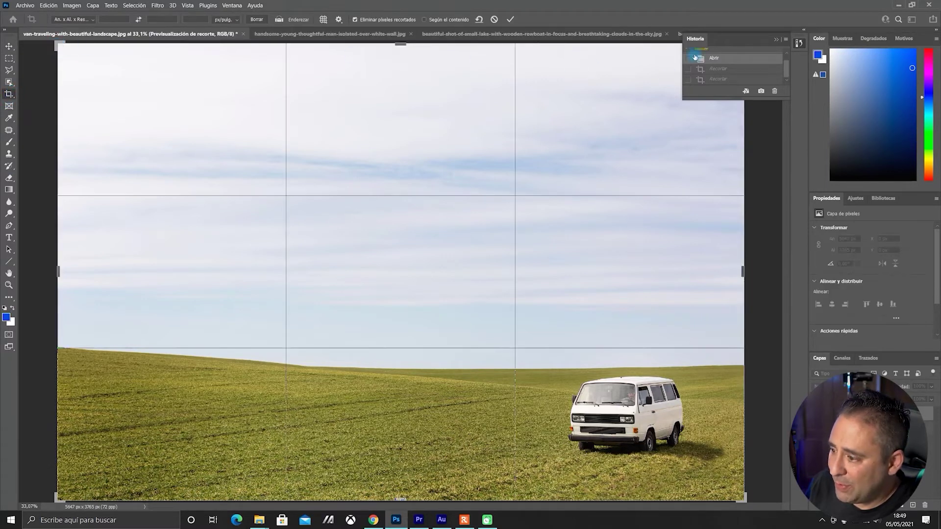
left_click(776, 40)
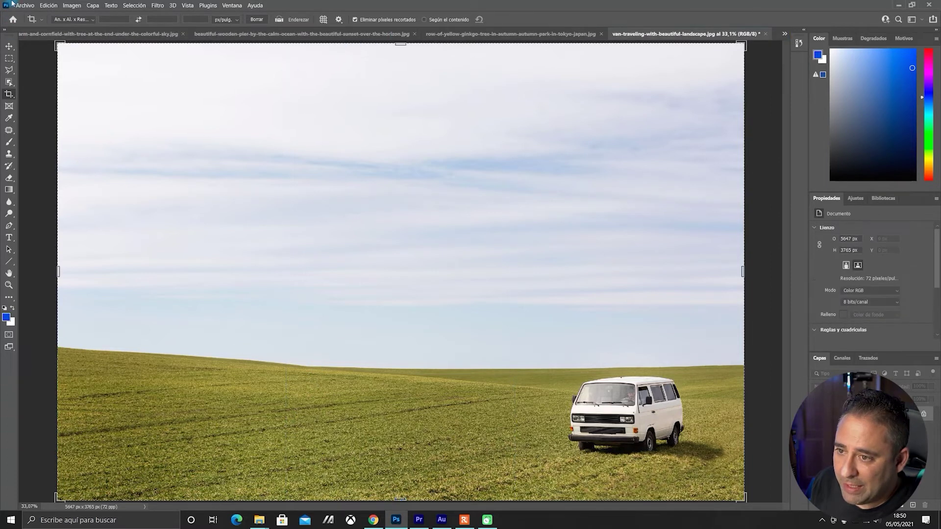
mouse_move(58, 45)
left_mouse_down()
mouse_move(261, 184)
mouse_move(243, 173)
left_mouse_up()
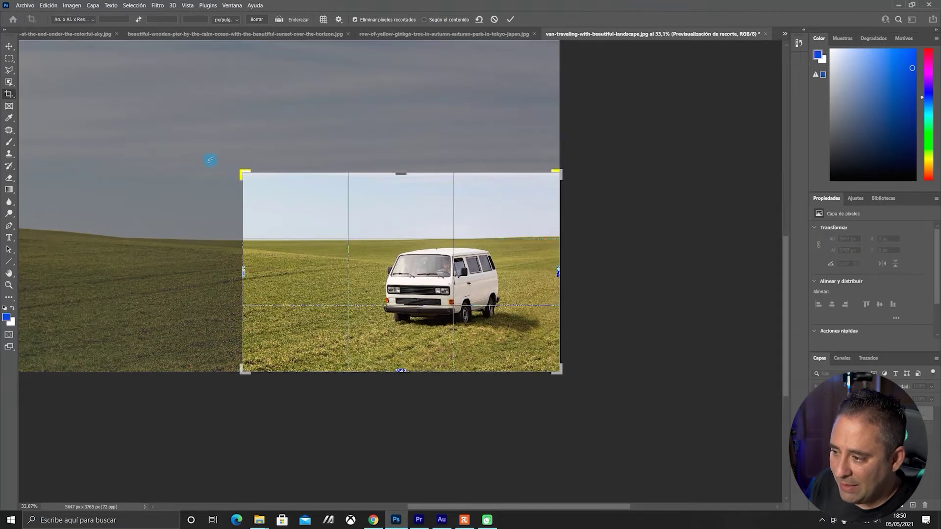
key("Return")
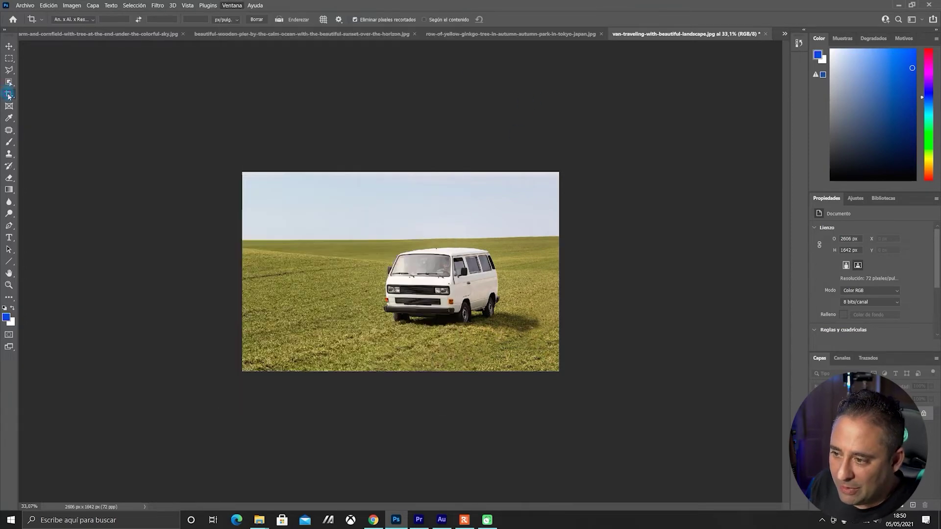
- Rotate the van photo's crop about 0.8° to level the horizon and apply it
left_click(235, 149)
left_click_drag(234, 164, 230, 159)
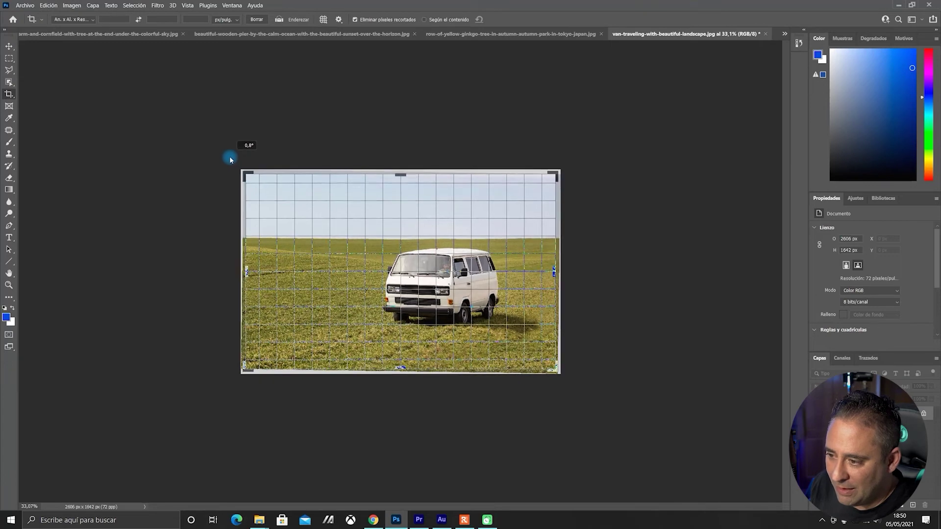
left_click_drag(231, 160, 231, 157)
key("Return")
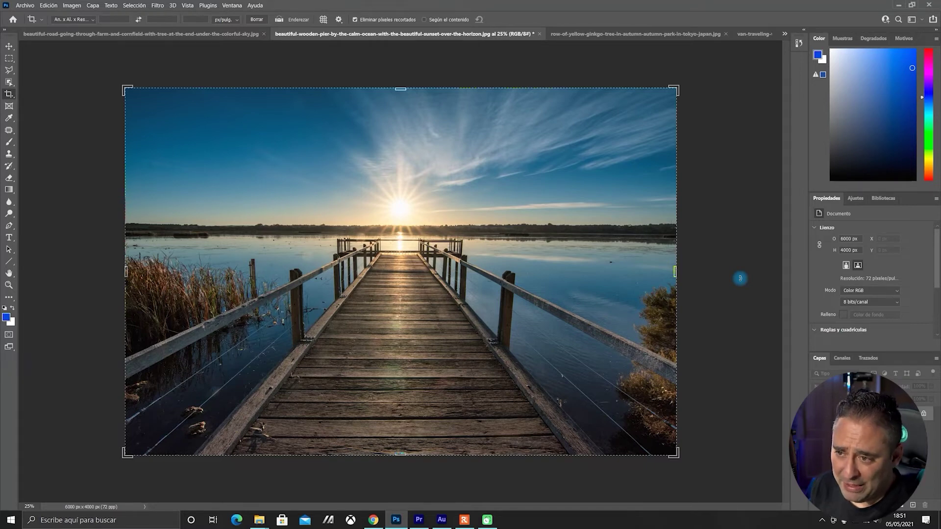
- Leave the pier photo uncropped and set up the Line tool with a yellow stroke
left_click(126, 88)
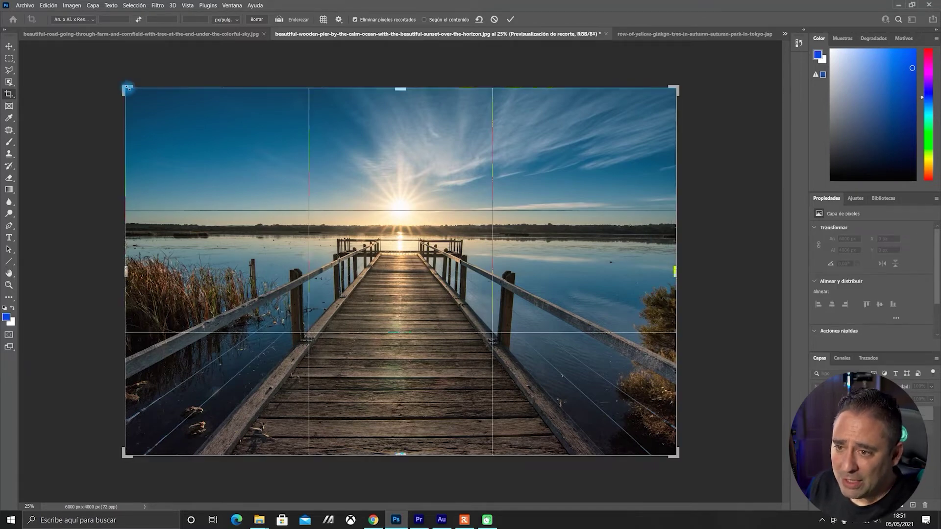
left_click(8, 46)
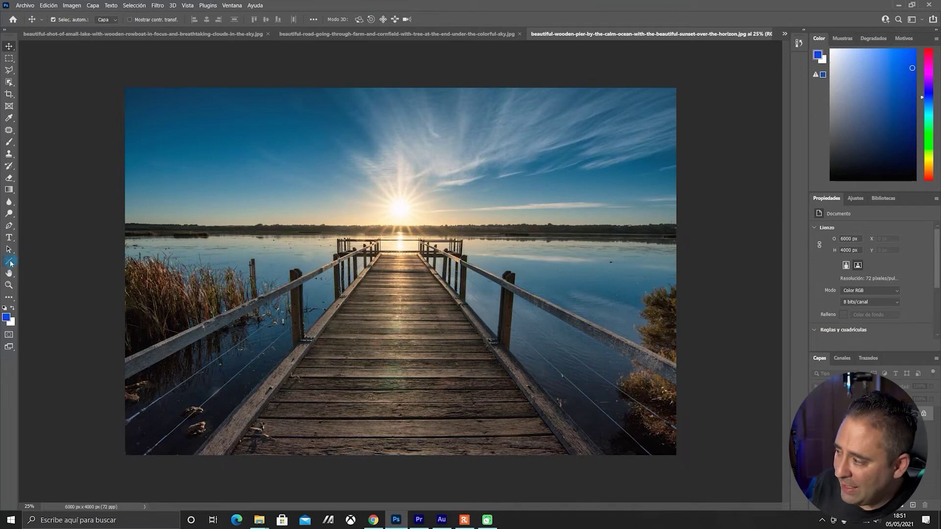
left_click(11, 264)
left_click(178, 19)
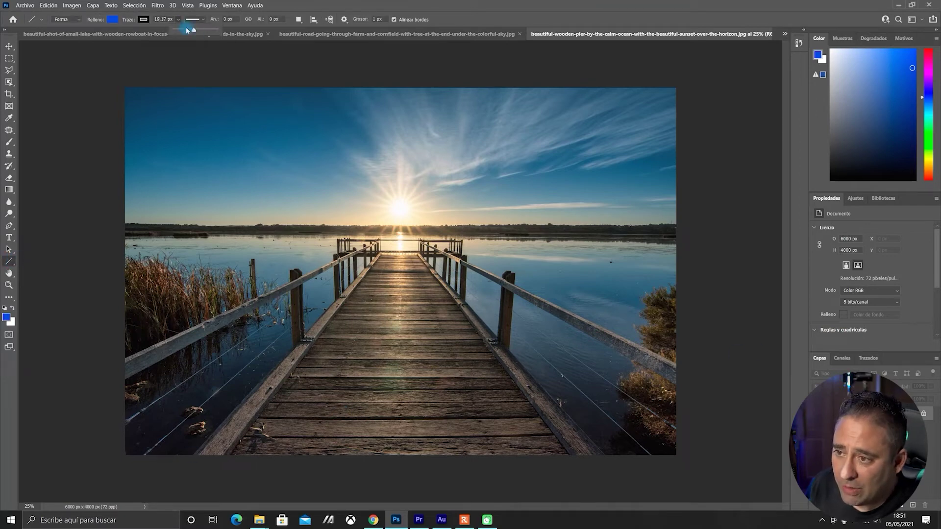
left_click(144, 20)
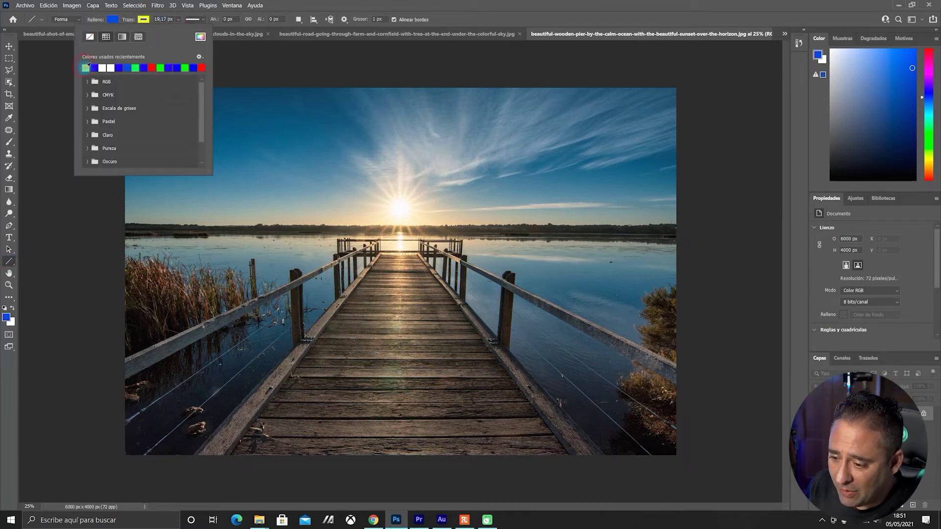
left_click(190, 463)
- Draw nine yellow lines from the pier edges, railings and horizon converging on the sun
mouse_move(190, 462)
left_mouse_down()
mouse_move(383, 226)
mouse_move(394, 234)
left_mouse_up()
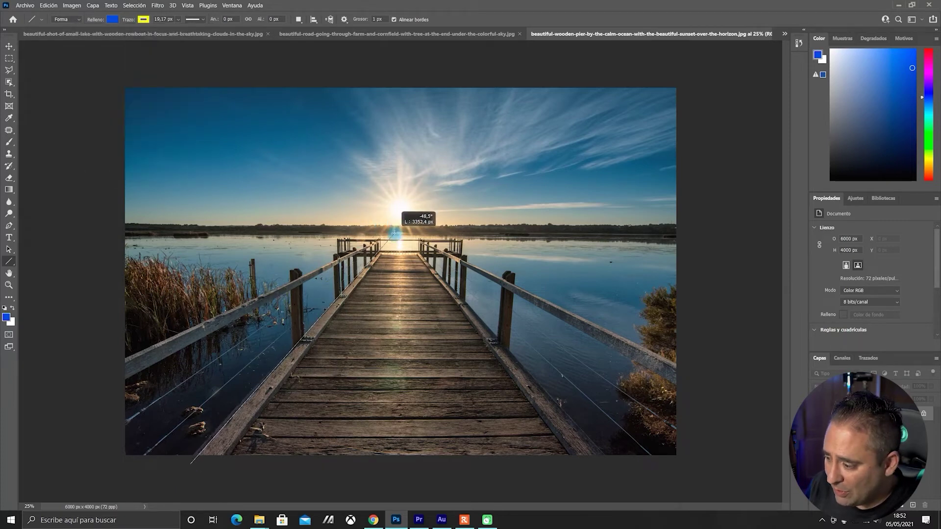
left_click_drag(624, 471, 398, 233)
mouse_move(133, 366)
left_mouse_down()
mouse_move(399, 226)
mouse_move(391, 222)
left_mouse_up()
left_click_drag(684, 377, 401, 215)
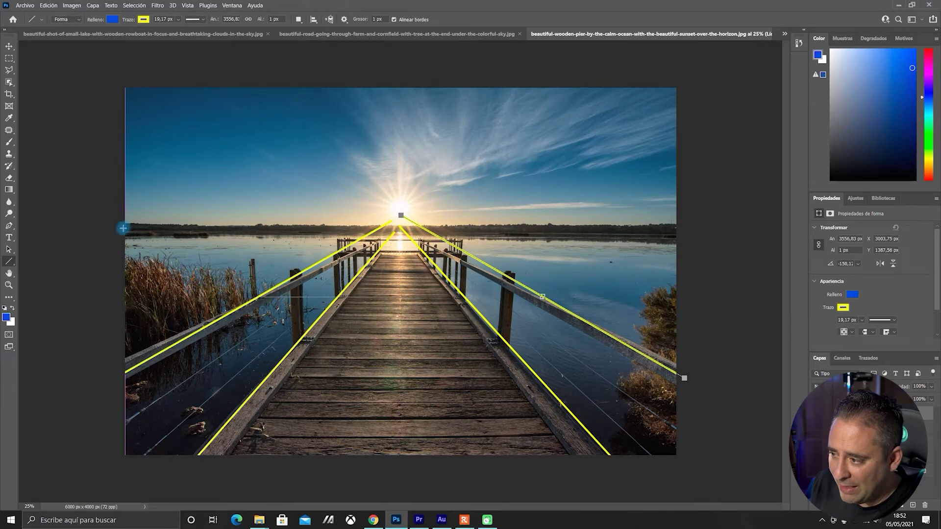
left_click_drag(123, 228, 390, 221)
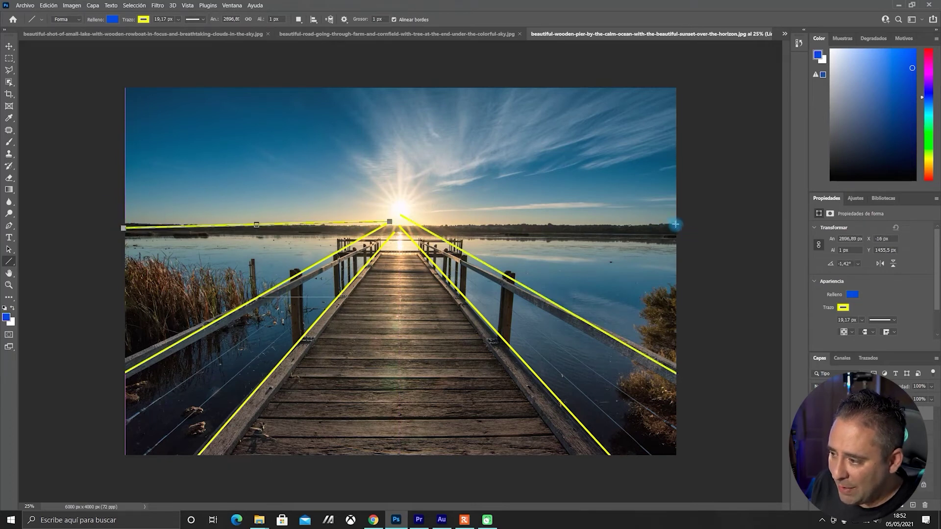
left_click_drag(676, 225, 407, 217)
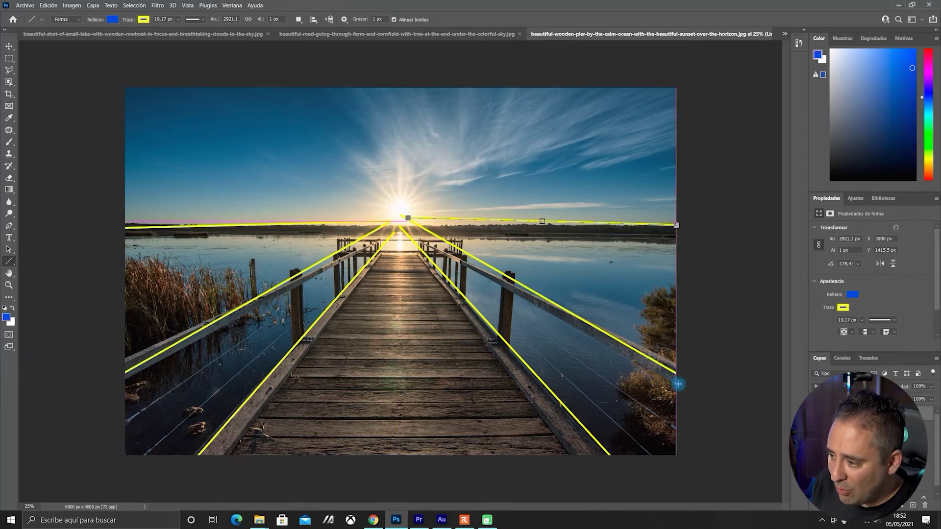
left_click_drag(677, 371, 413, 219)
left_click_drag(103, 296, 389, 218)
left_click_drag(658, 254, 397, 215)
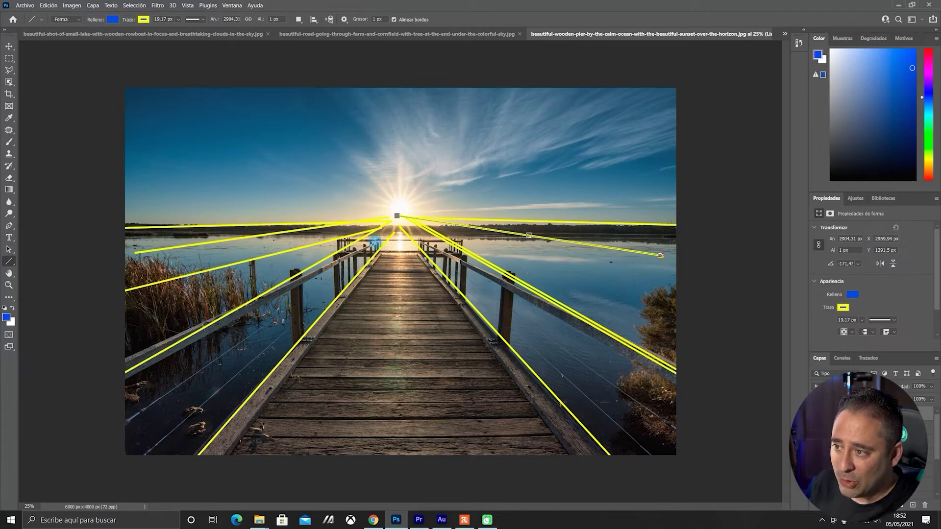
left_click(384, 35)
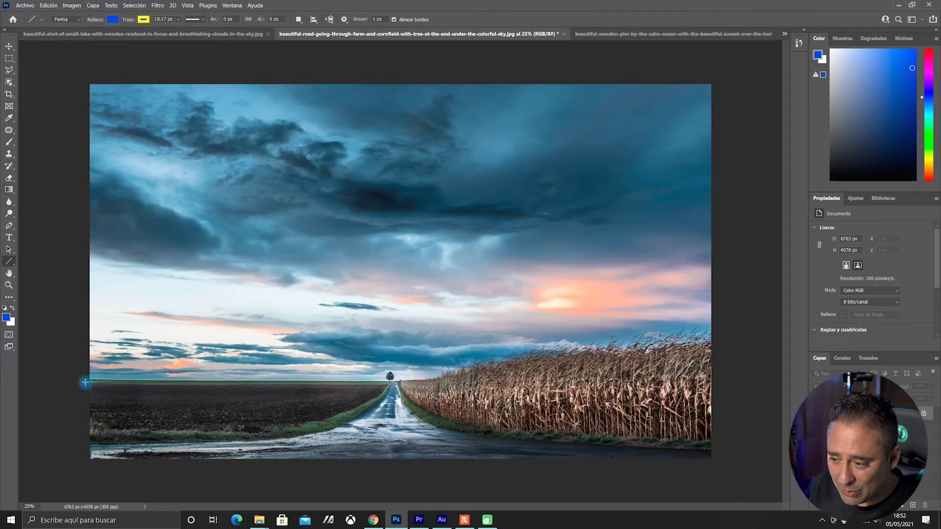
- Draw yellow lines along the horizon, road edges and cornfield converging on the distant tree, then undo
left_click_drag(85, 383, 382, 381)
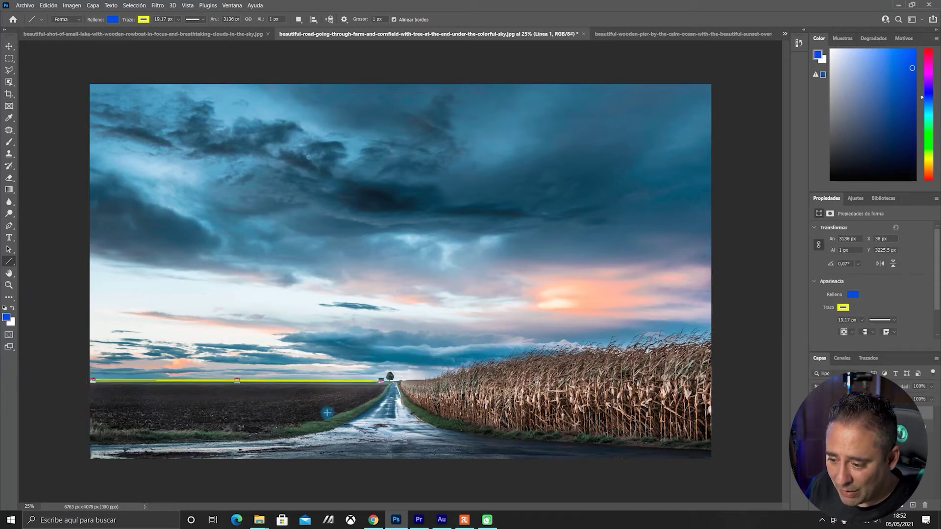
left_click_drag(148, 442, 385, 381)
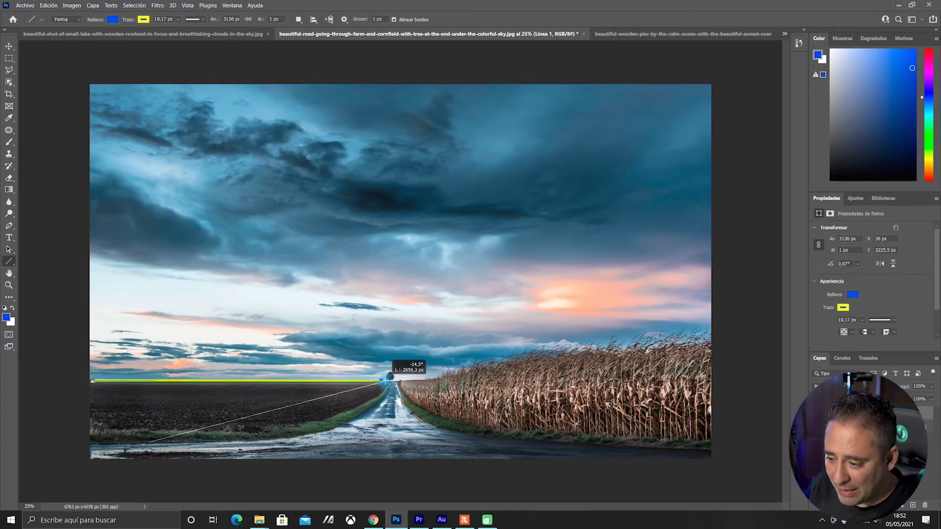
left_click_drag(297, 444, 382, 382)
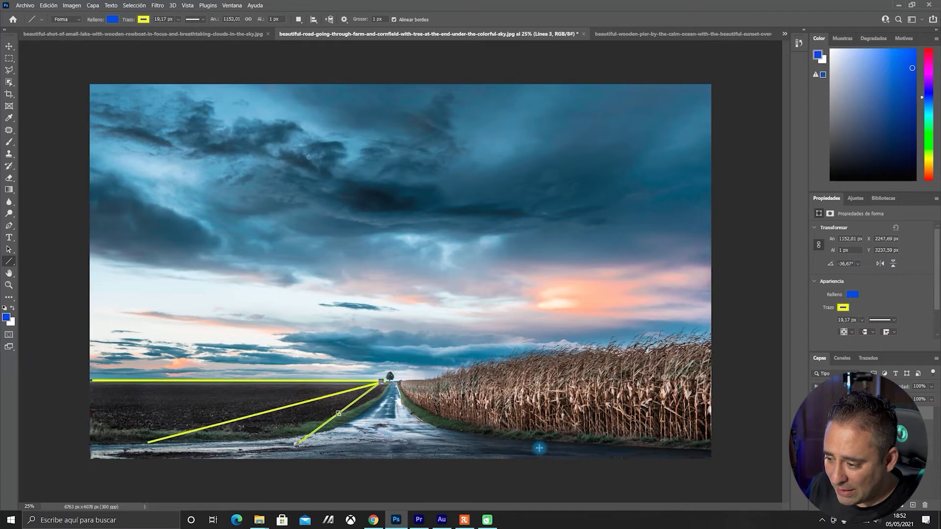
mouse_move(547, 454)
left_mouse_down()
mouse_move(416, 406)
mouse_move(390, 379)
left_mouse_up()
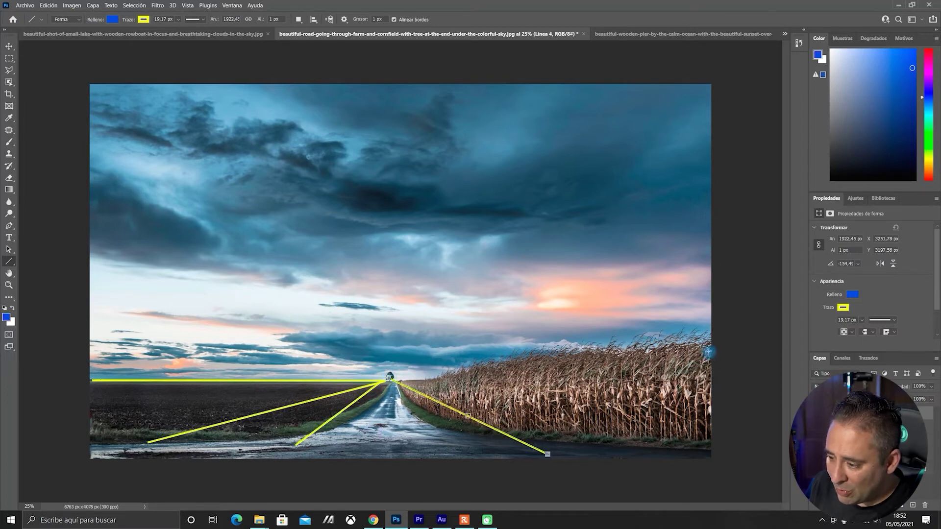
left_click_drag(706, 353, 394, 379)
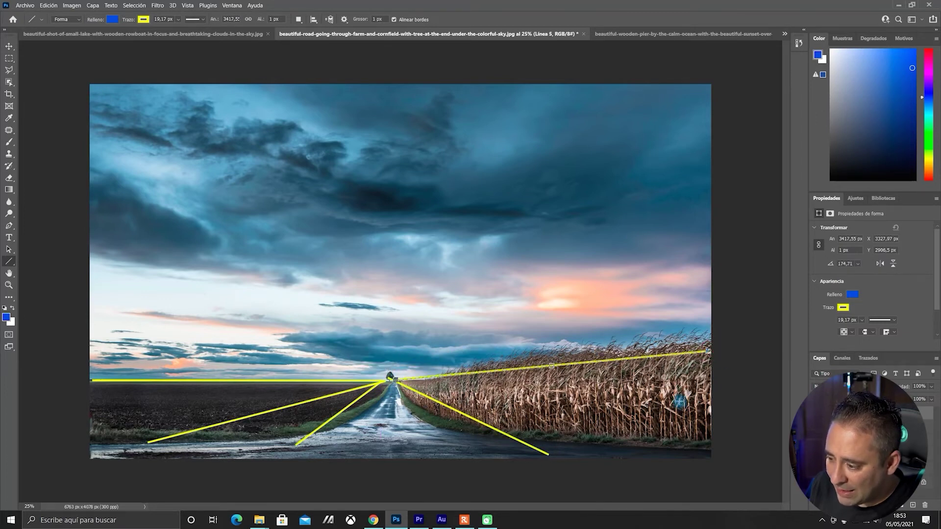
mouse_move(463, 440)
left_mouse_down()
mouse_move(367, 403)
mouse_move(392, 380)
left_mouse_up()
left_click_drag(341, 424, 380, 386)
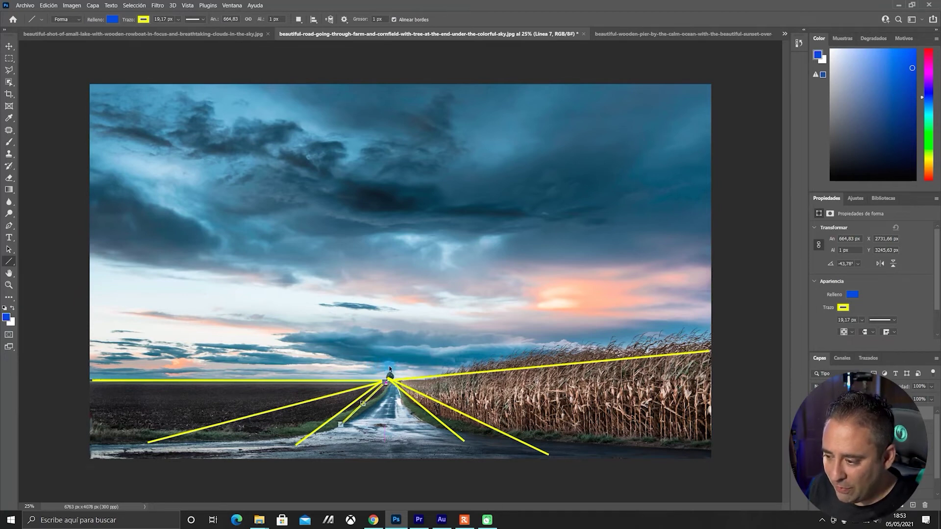
key("ctrl+z")
key("ctrl+z")
key("ctrl+z")
key("ctrl+z")
key("ctrl+z")
key("ctrl+z")
key("ctrl+z")
- Apply a panoramic crop trimming the sky to just above the horizon, then undo it
key("c")
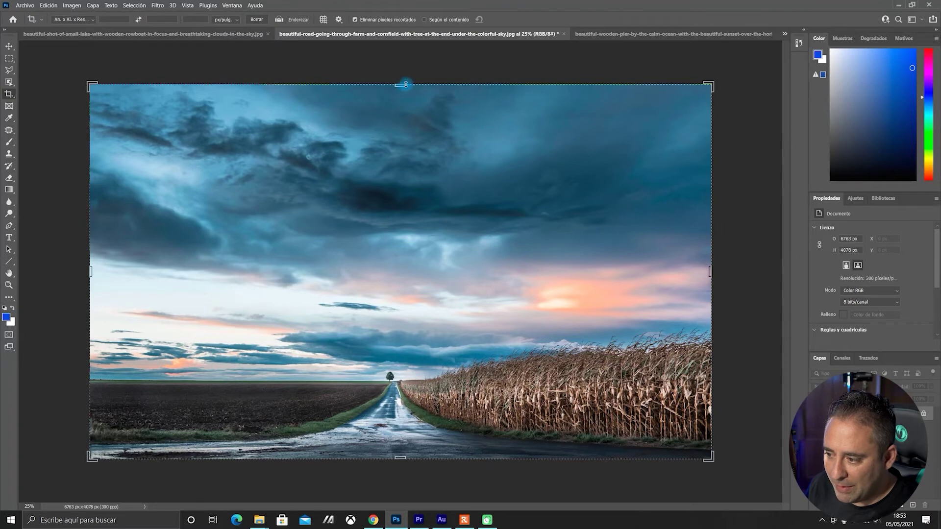
left_click_drag(406, 85, 440, 218)
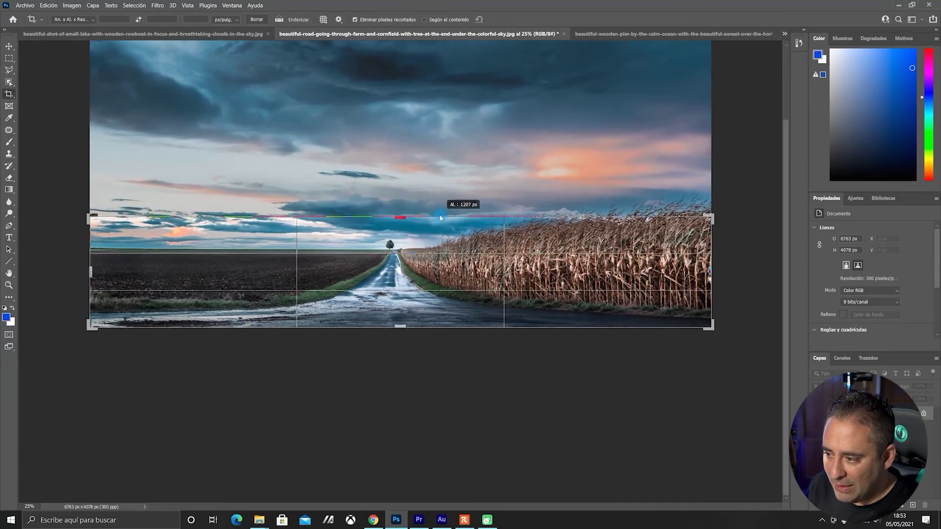
left_click_drag(440, 219, 437, 207)
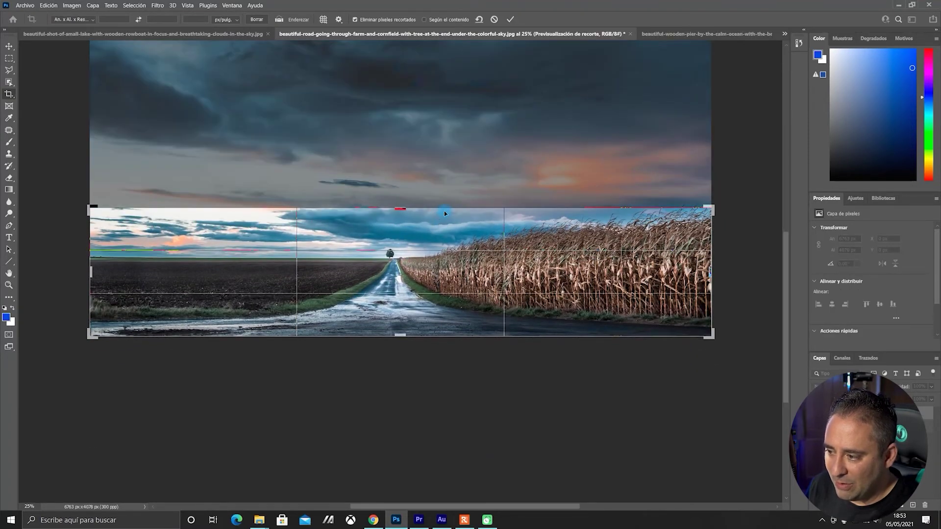
key("Return")
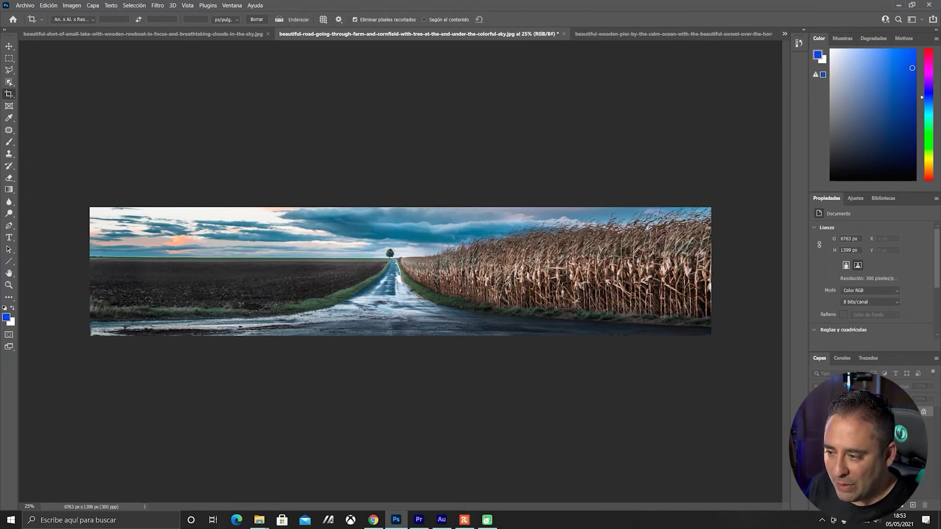
key("ctrl+z")
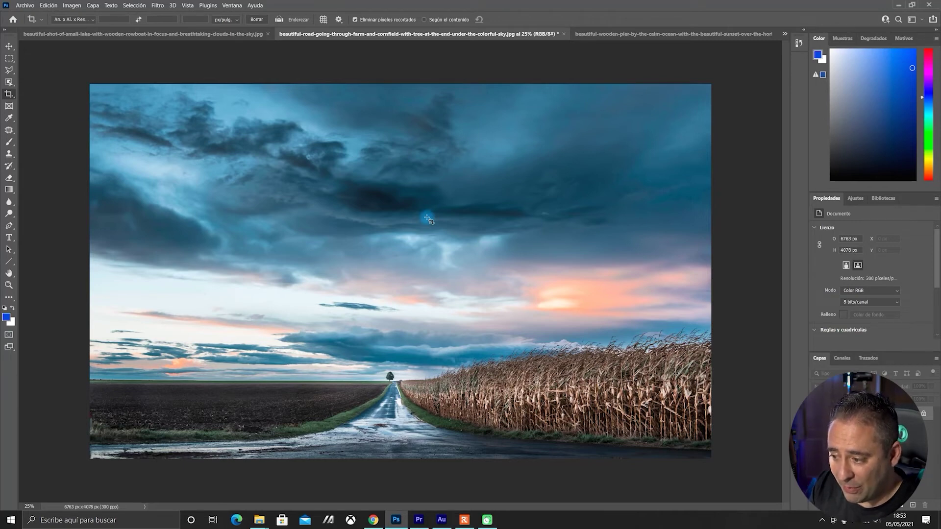
- Zoom in on the distant tree, fit the image back to screen, then switch to the ginkgo photo
key("z")
left_click_drag(377, 361, 442, 386)
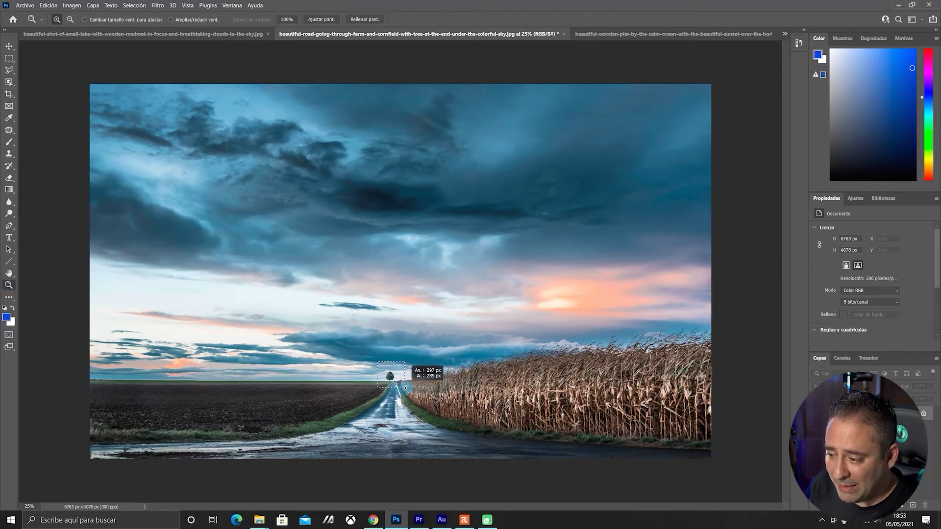
key("h")
key("ctrl+0")
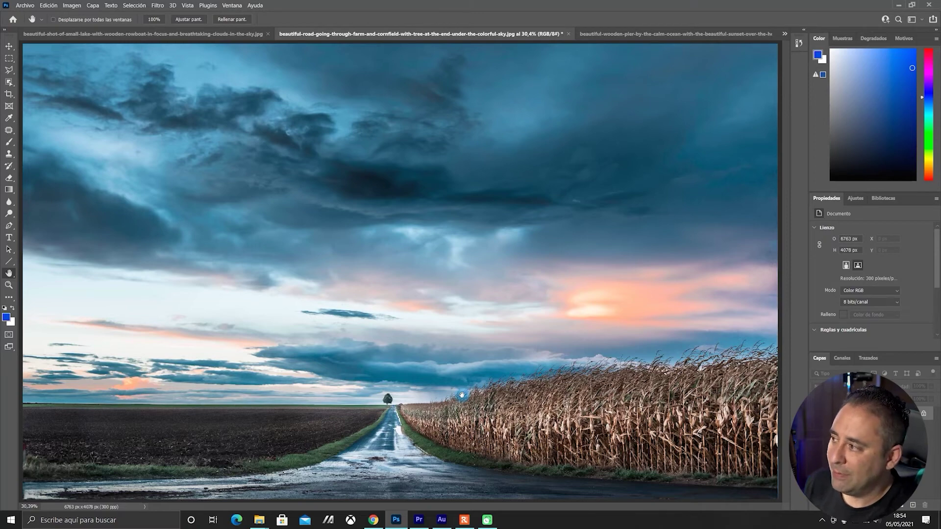
key("ctrl+Tab")
key("ctrl+Tab")
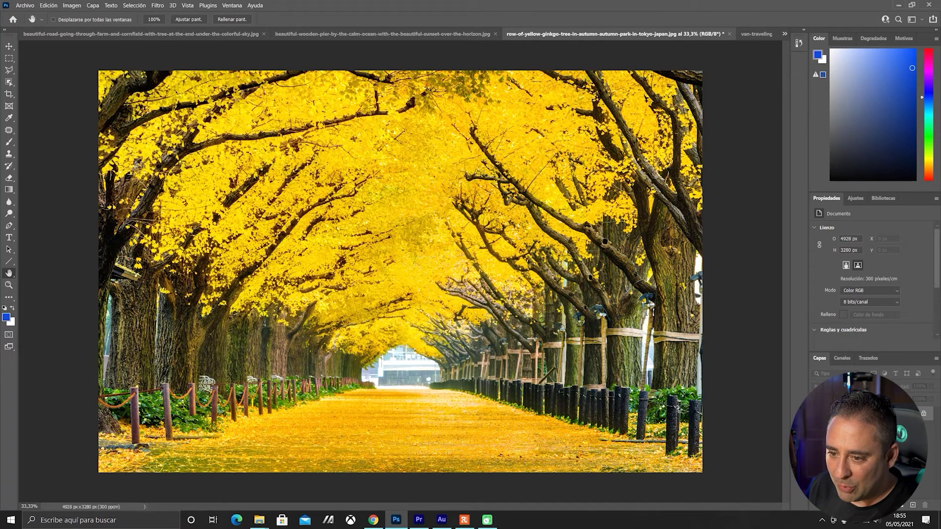
- With a red Line tool stroke, draw lines up both path edges and along both fences
left_click(8, 260)
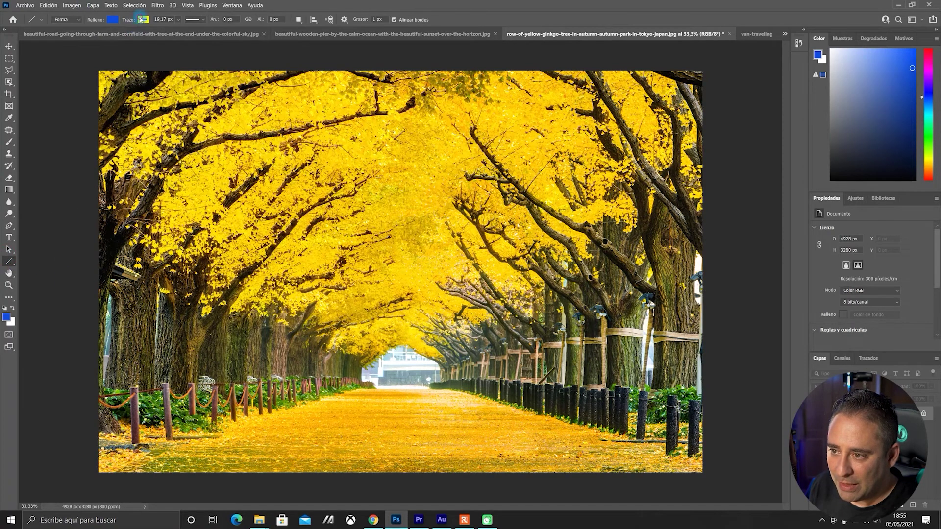
left_click(143, 19)
left_click_drag(139, 456, 366, 387)
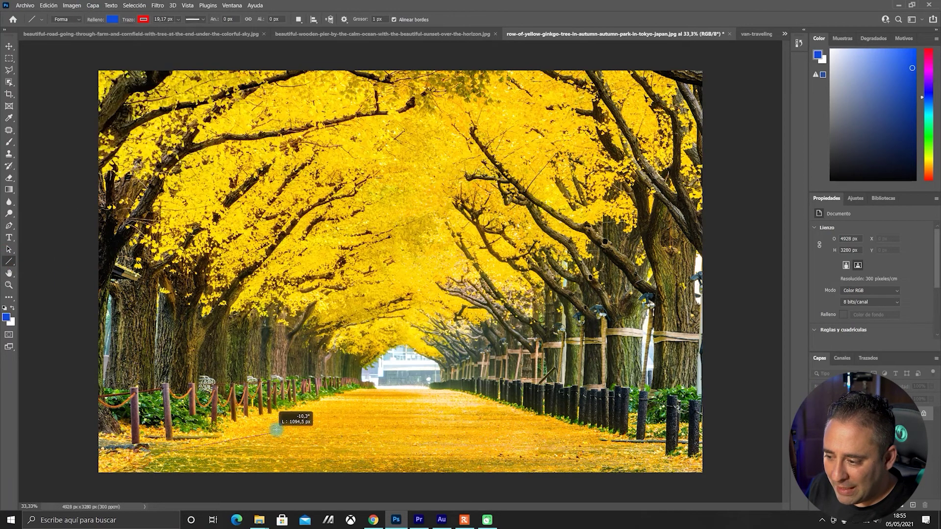
left_click_drag(679, 469, 434, 381)
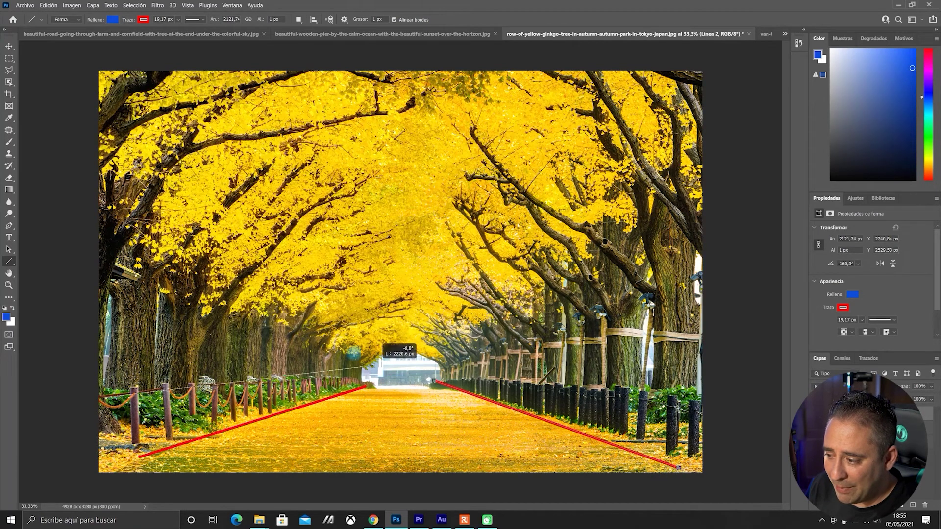
left_click_drag(114, 396, 352, 364)
left_click_drag(698, 402, 428, 361)
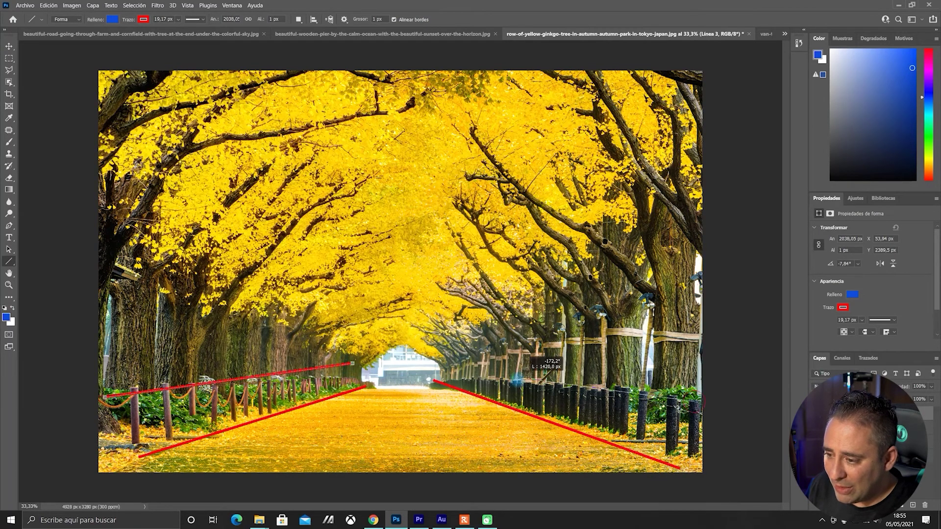
- Add red lines along the tree canopies, a vertical centre line, and extra fence and rope lines
left_click_drag(108, 242, 374, 352)
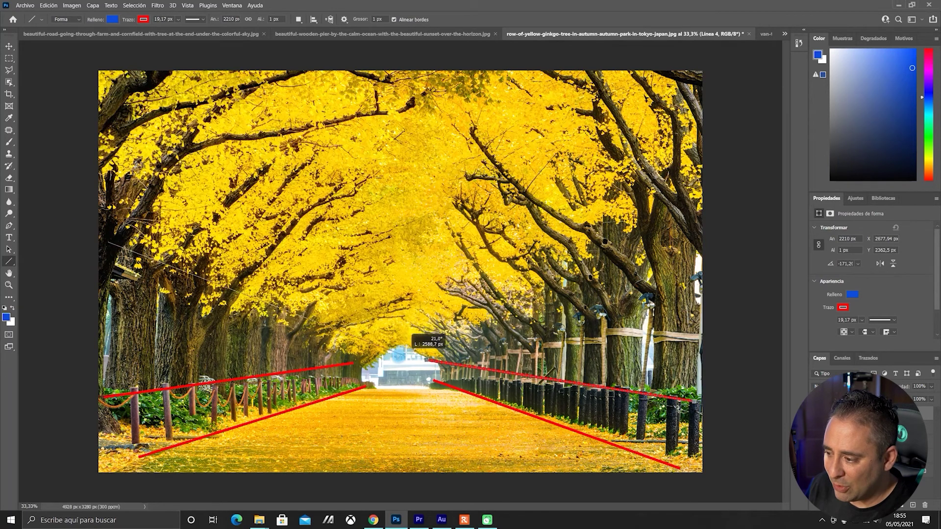
left_click_drag(686, 212, 445, 335)
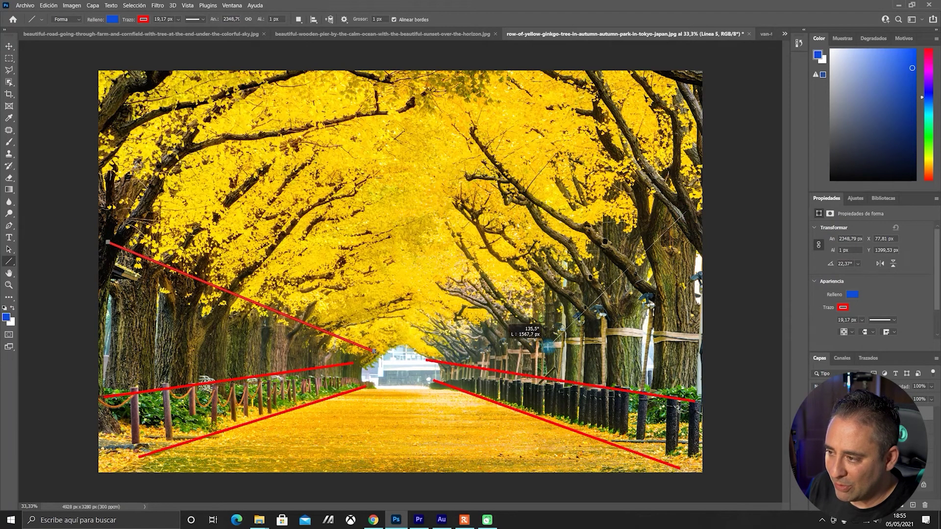
left_click_drag(404, 83, 395, 341)
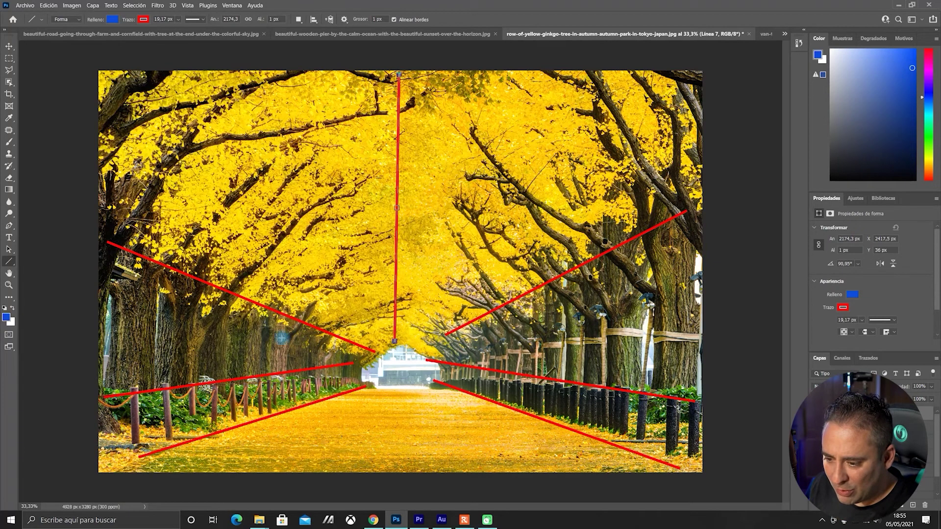
left_click_drag(116, 400, 371, 379)
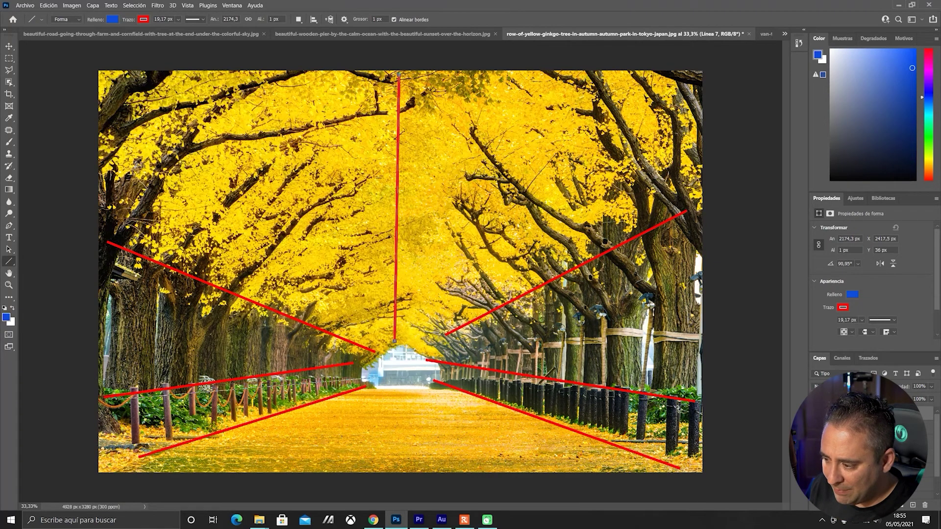
left_click_drag(716, 417, 438, 377)
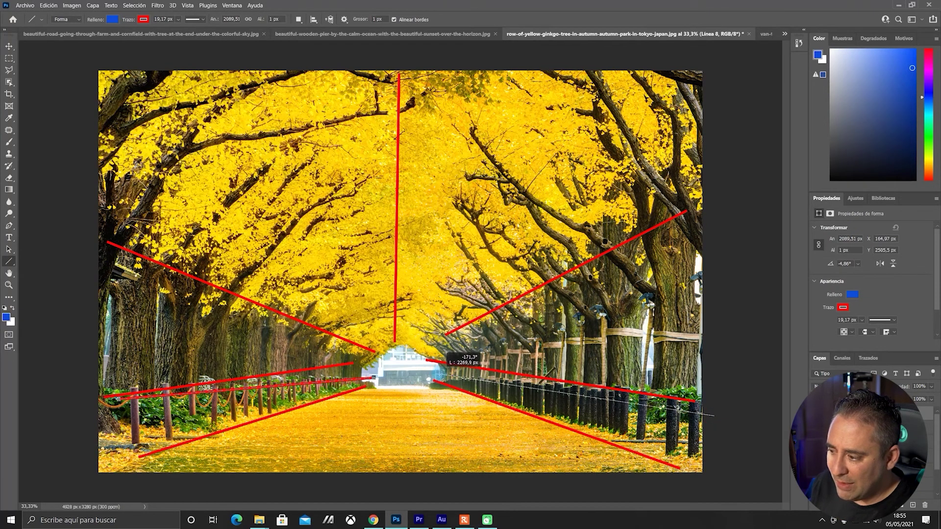
left_click_drag(714, 415, 437, 377)
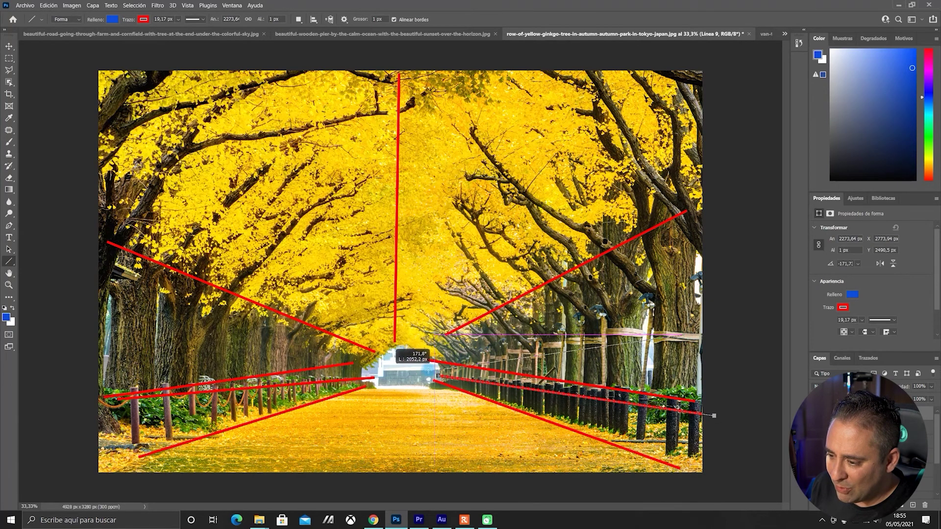
left_click_drag(686, 335, 435, 366)
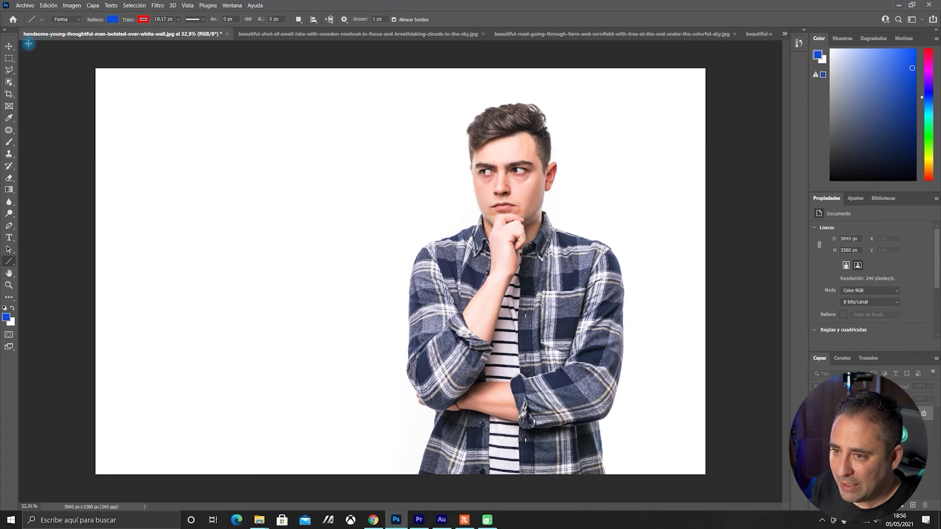
- Unlock the Background layer and flip the portrait with Edición > Transformar > Voltear horizontal
key("v")
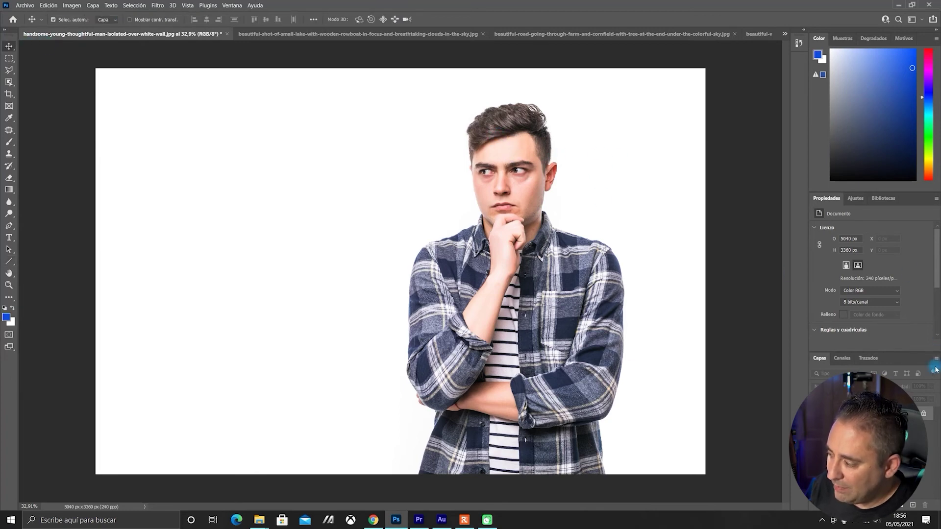
left_click(924, 416)
left_click(48, 6)
mouse_move(61, 203)
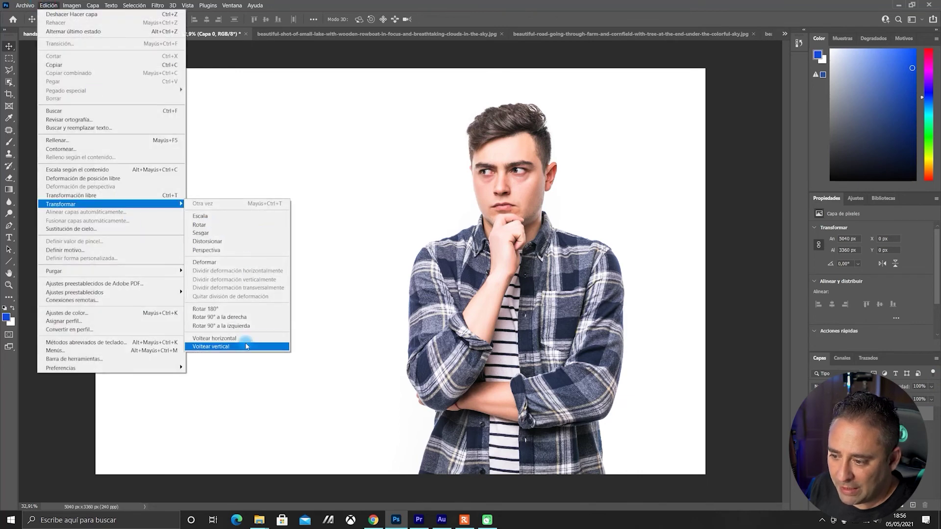
left_click(245, 342)
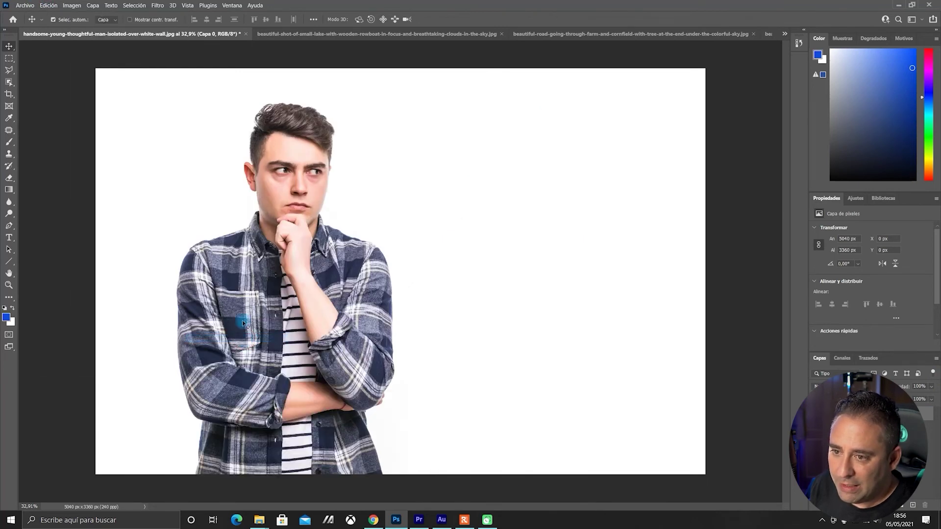
- Preview the portrait's crop framing with a thirds grid, then cancel without cropping
left_click(7, 94)
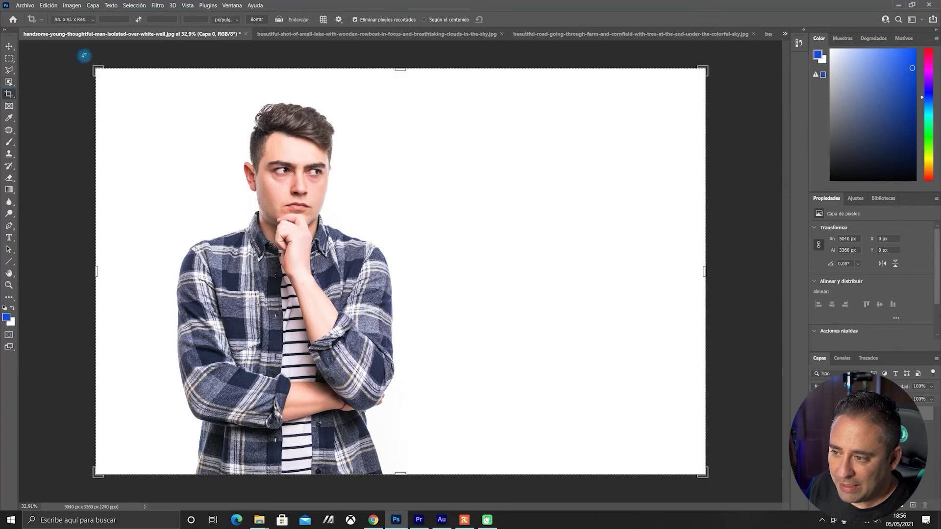
left_click(99, 72)
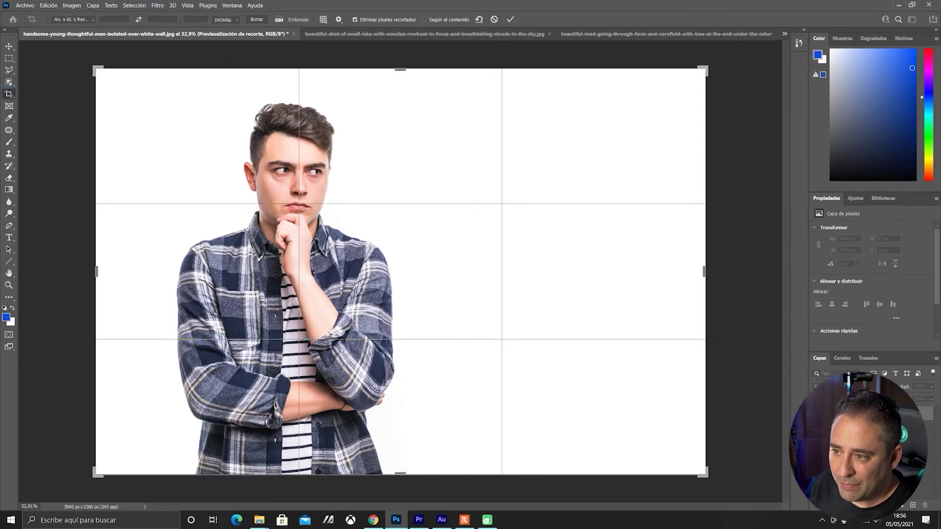
left_click(9, 45)
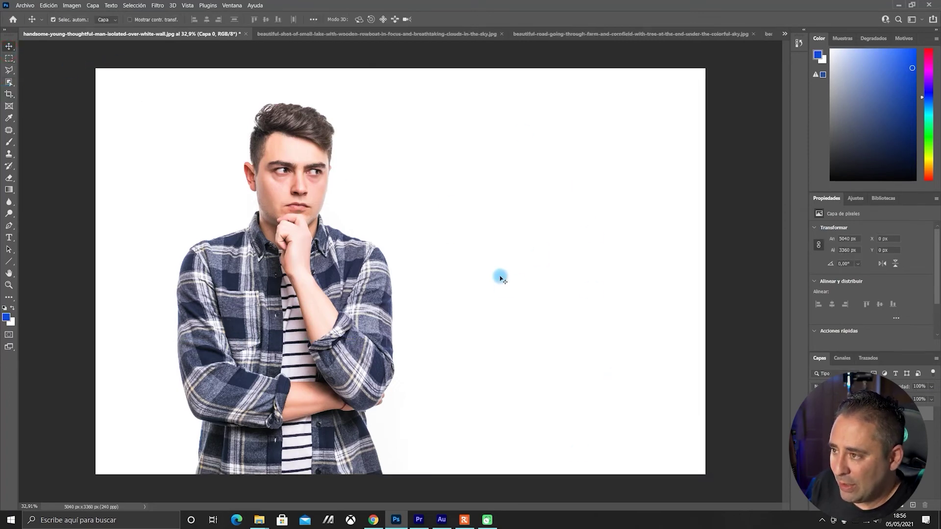